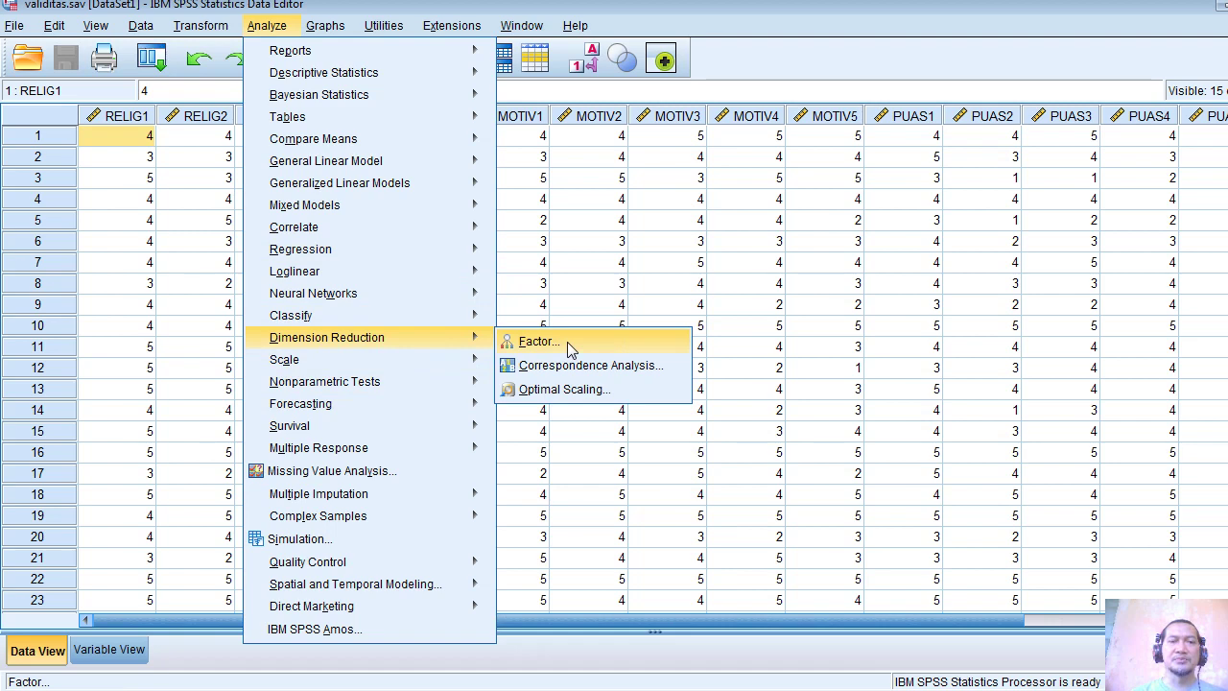
# - Open Factor Analysis, clear RELIG1 through PUAS5 from the analysis variables, and add all of them back
pyautogui.click(681, 268)
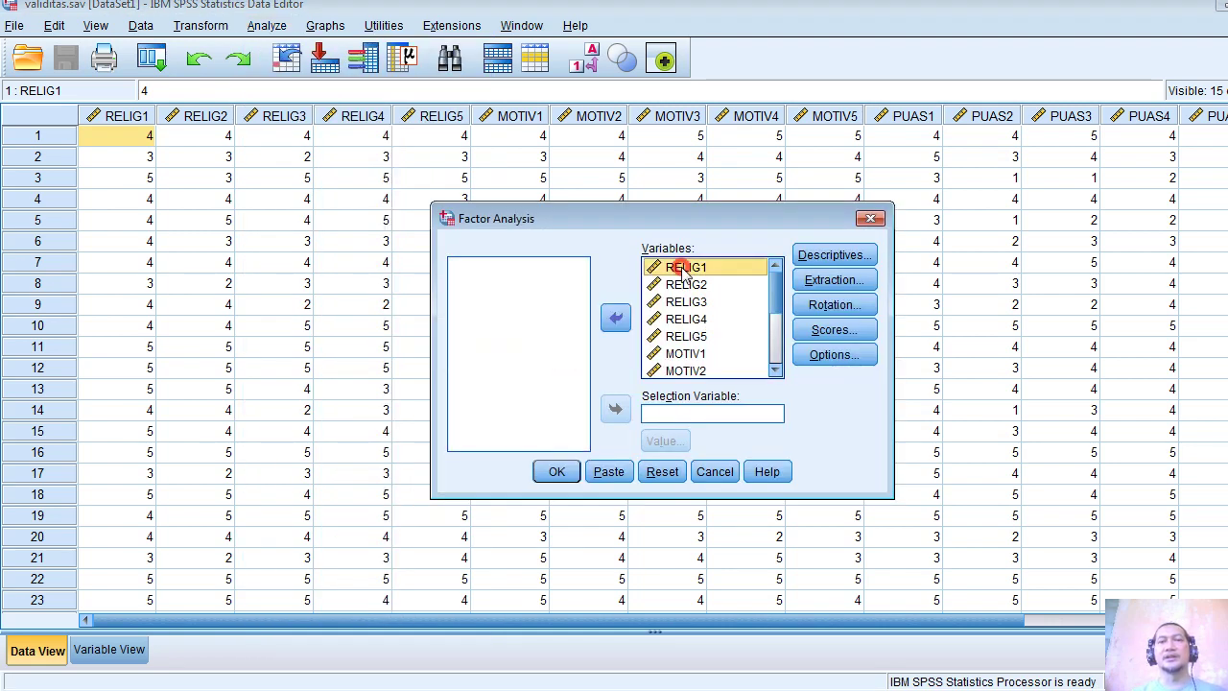
pyautogui.hotkey('shift', 'Down')
pyautogui.hotkey('shift', 'Down')
pyautogui.hotkey('shift', 'Down')
pyautogui.hotkey('shift', 'Down')
pyautogui.hotkey('shift', 'Down')
pyautogui.hotkey('shift', 'Down')
pyautogui.hotkey('shift', 'Down')
pyautogui.hotkey('shift', 'Down')
pyautogui.hotkey('shift', 'Down')
pyautogui.hotkey('shift', 'Down')
pyautogui.hotkey('shift', 'Down')
pyautogui.hotkey('shift', 'Down')
pyautogui.hotkey('shift', 'Down')
pyautogui.hotkey('shift', 'Down')
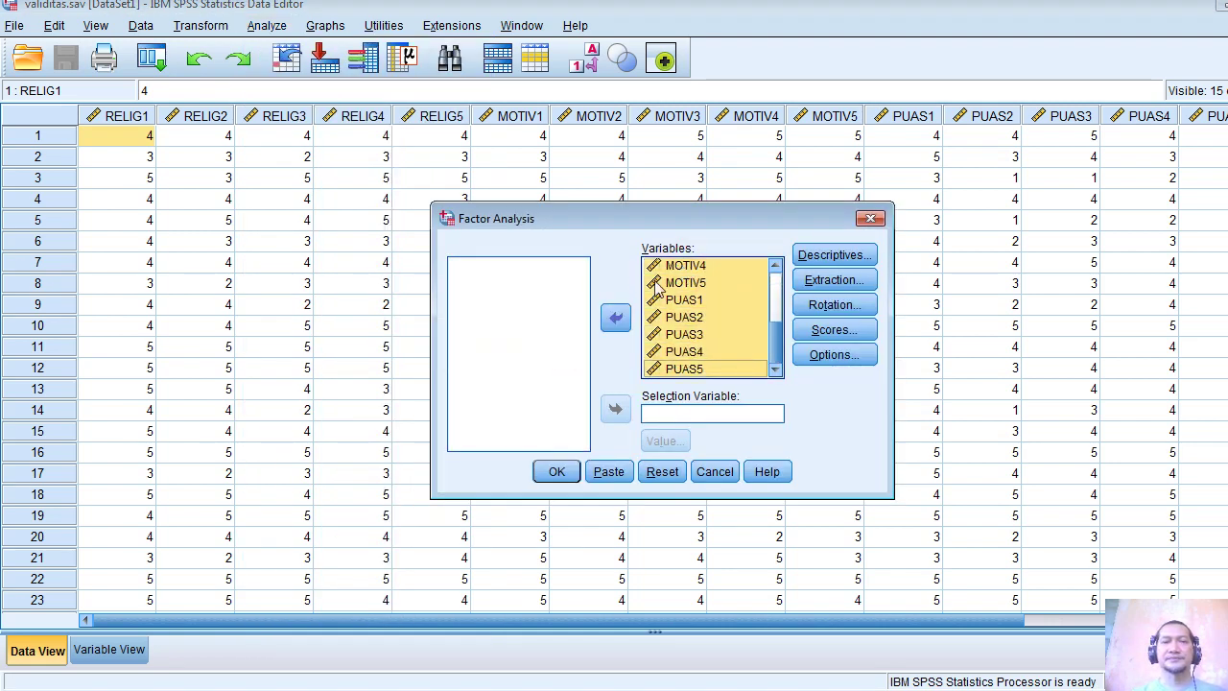
pyautogui.click(615, 317)
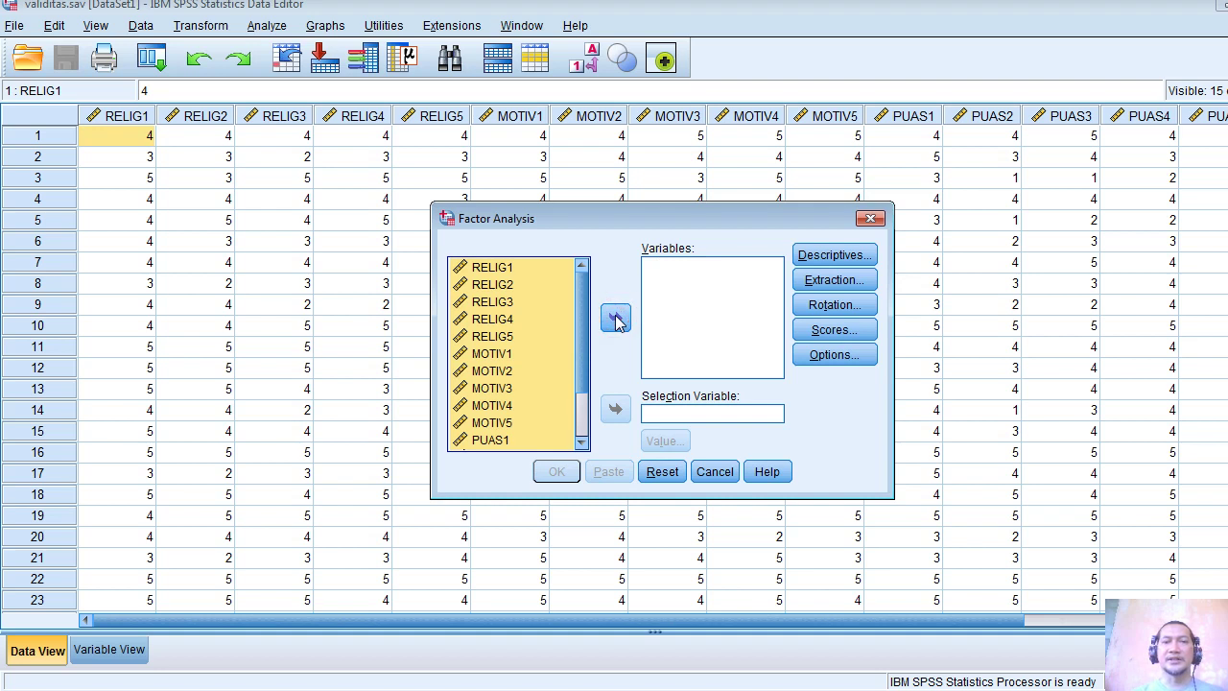
pyautogui.click(615, 319)
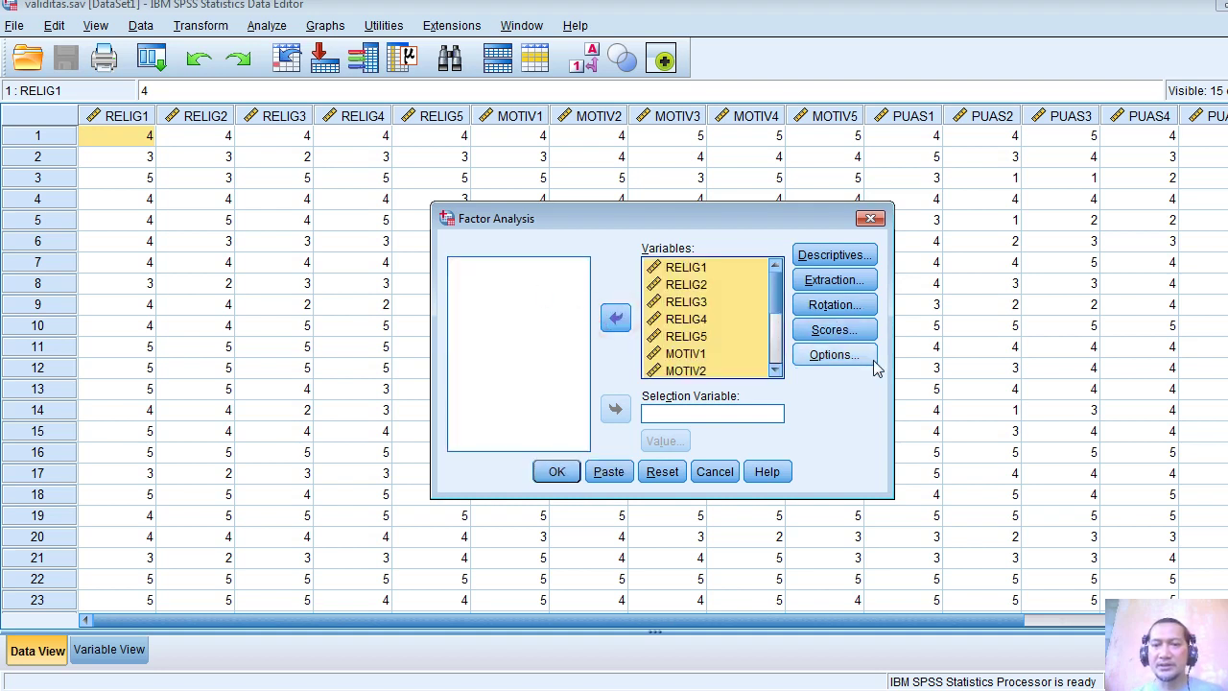
# - Keep KMO and Bartlett's test of sphericity enabled in the descriptives and Varimax with rotated solution as the rotation
pyautogui.click(830, 256)
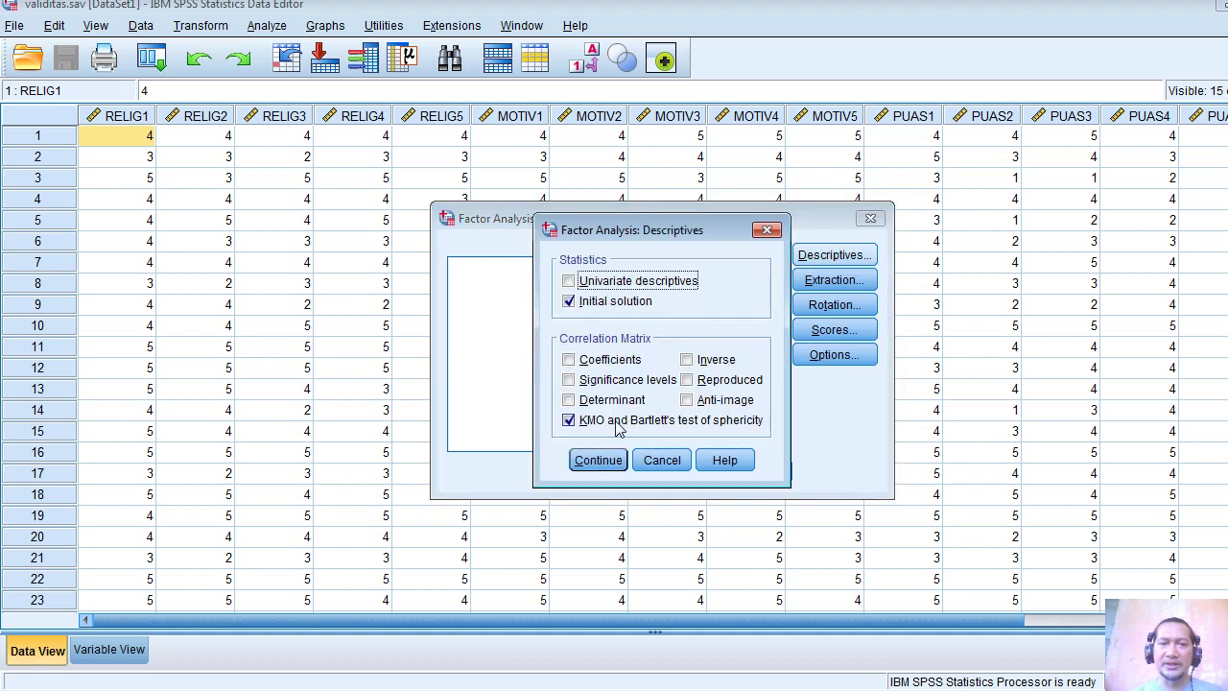
pyautogui.click(570, 422)
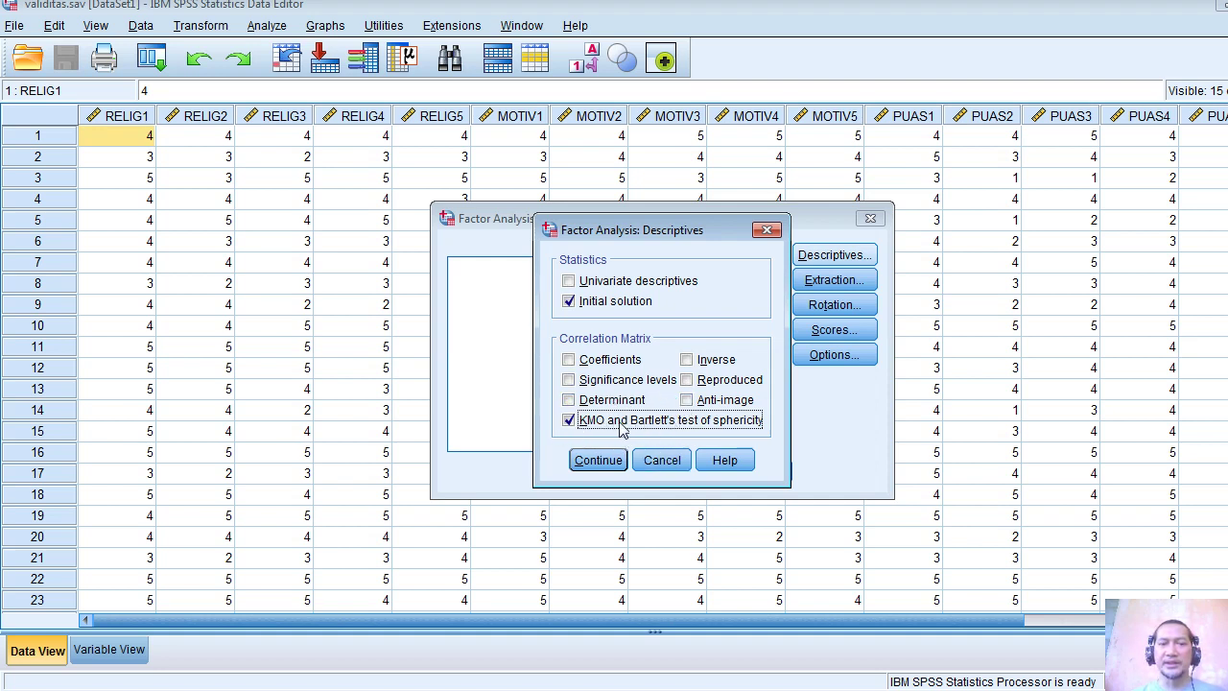
pyautogui.click(597, 461)
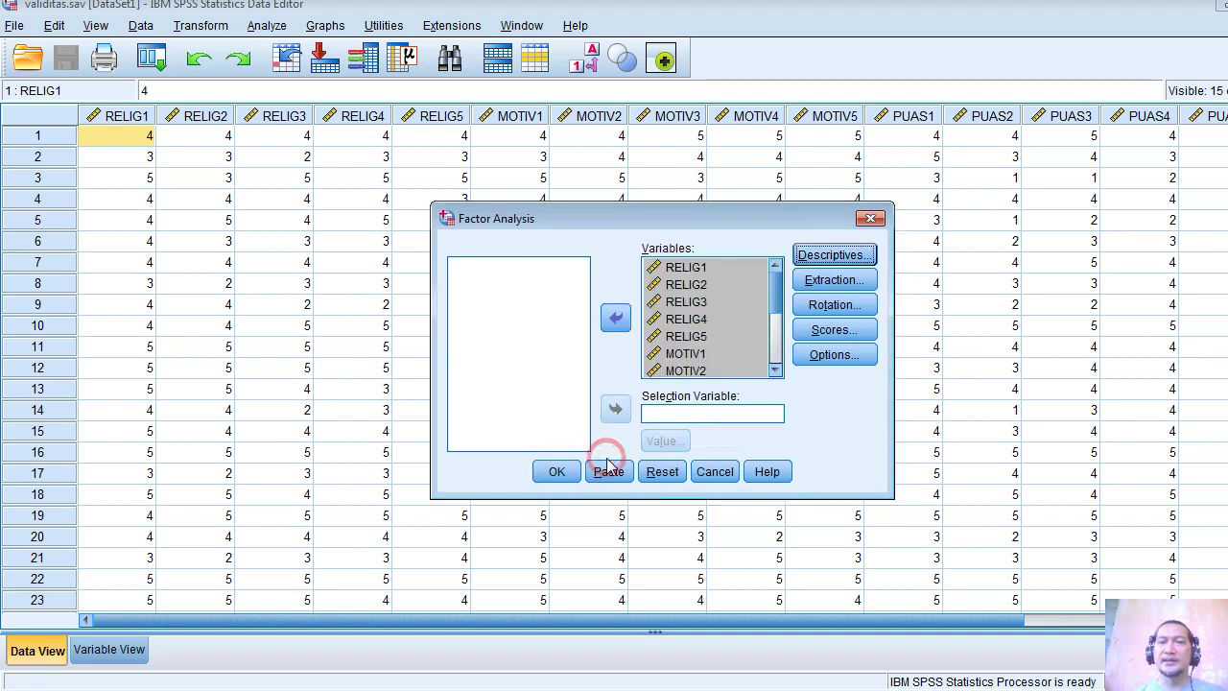
pyautogui.click(827, 305)
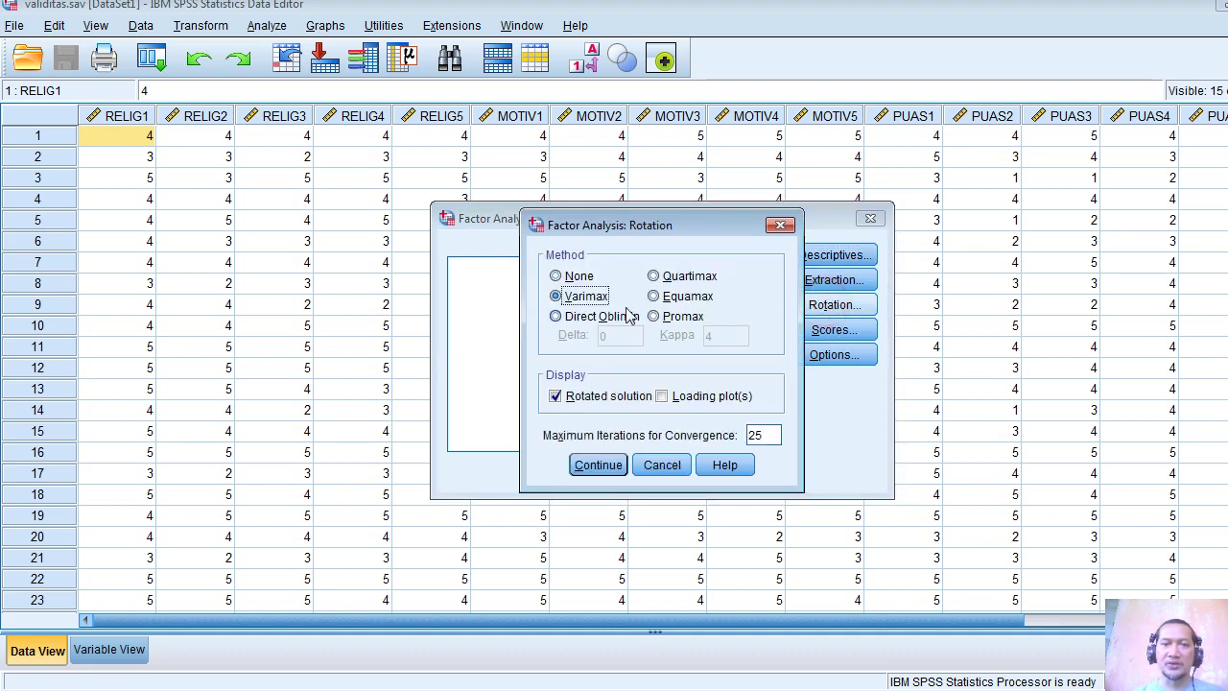
pyautogui.click(598, 464)
# - Set the principal components extraction to a fixed number of 3 factors and run the factor analysis
pyautogui.click(833, 279)
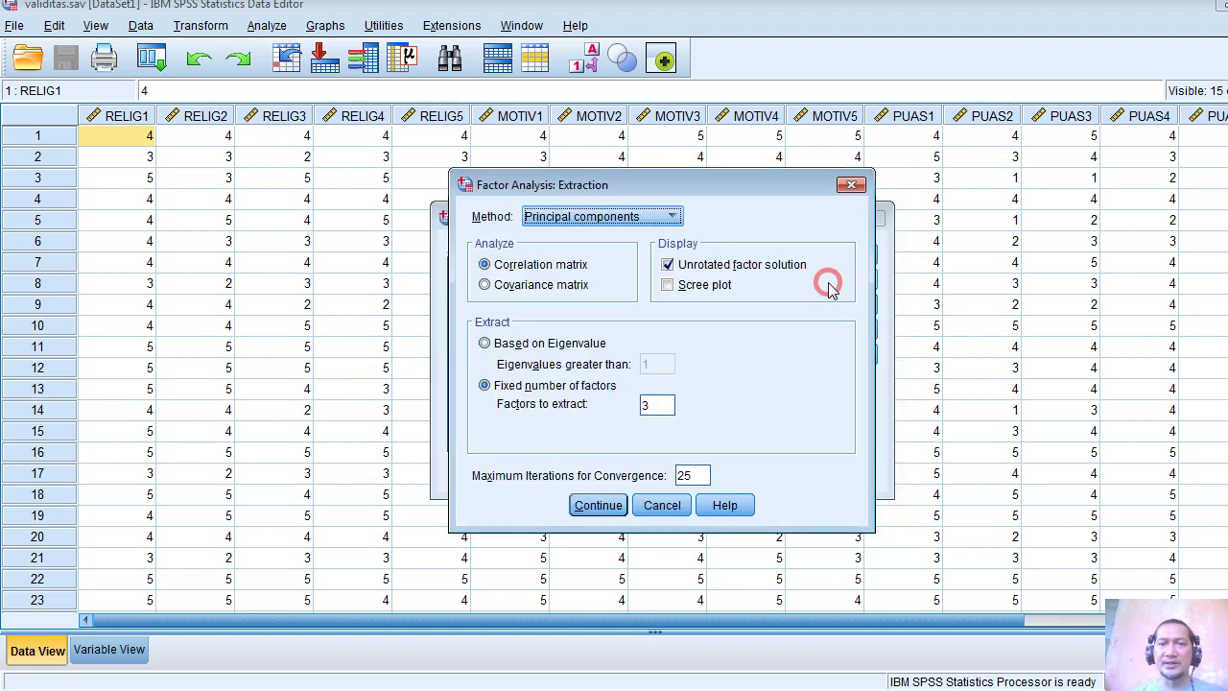
pyautogui.click(507, 389)
pyautogui.click(509, 342)
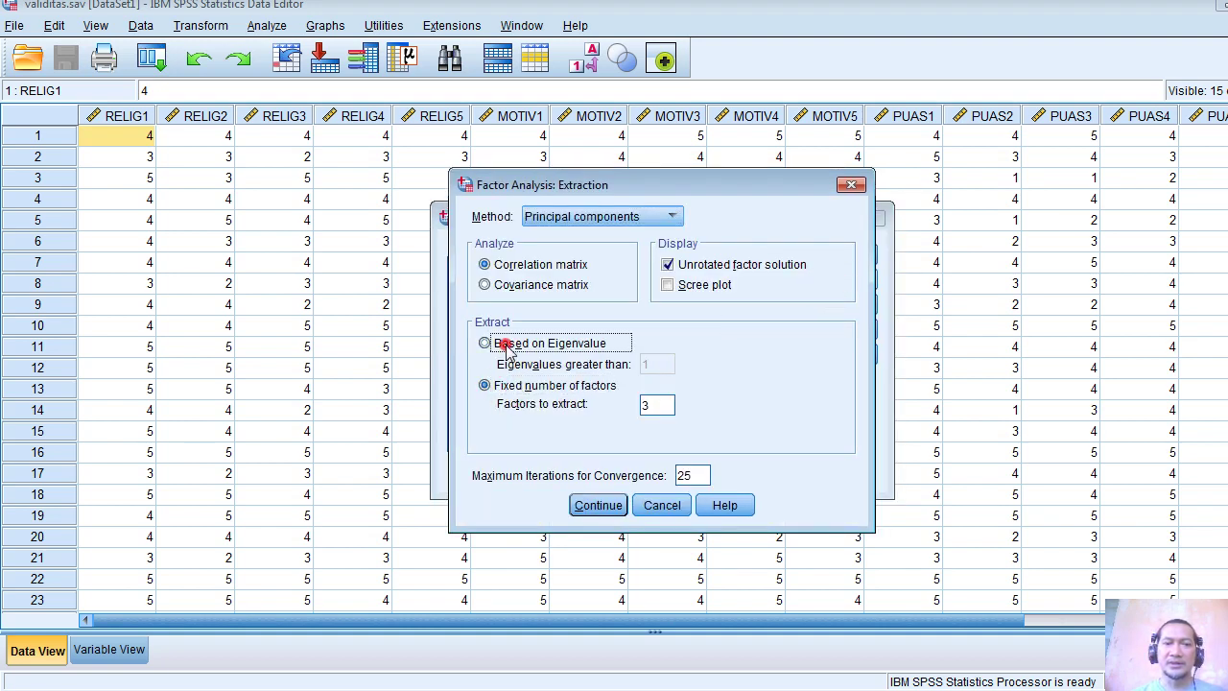
pyautogui.click(508, 386)
pyautogui.doubleClick(664, 406)
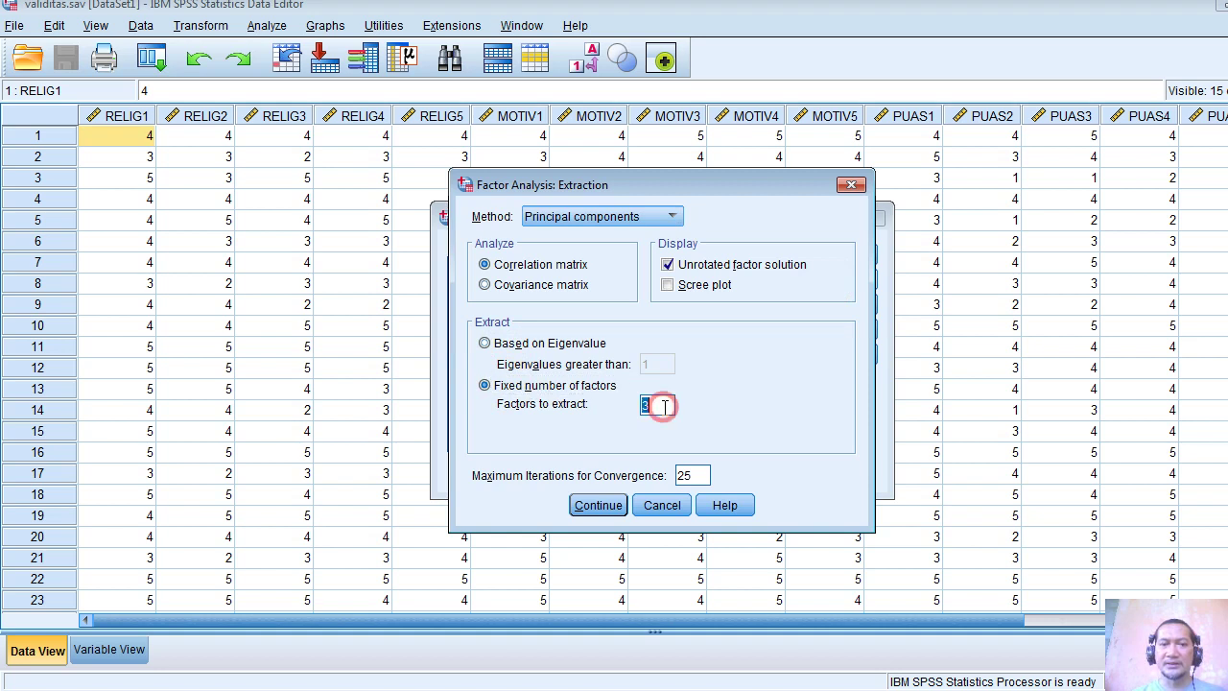
pyautogui.click(599, 505)
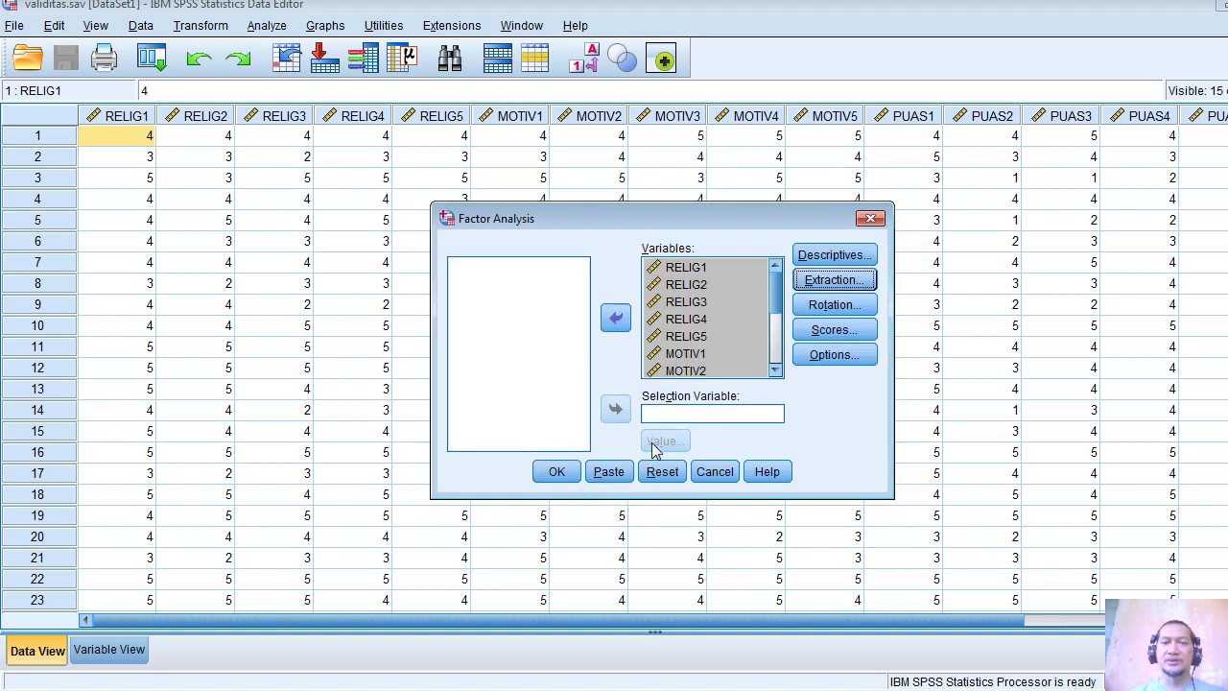
pyautogui.click(559, 472)
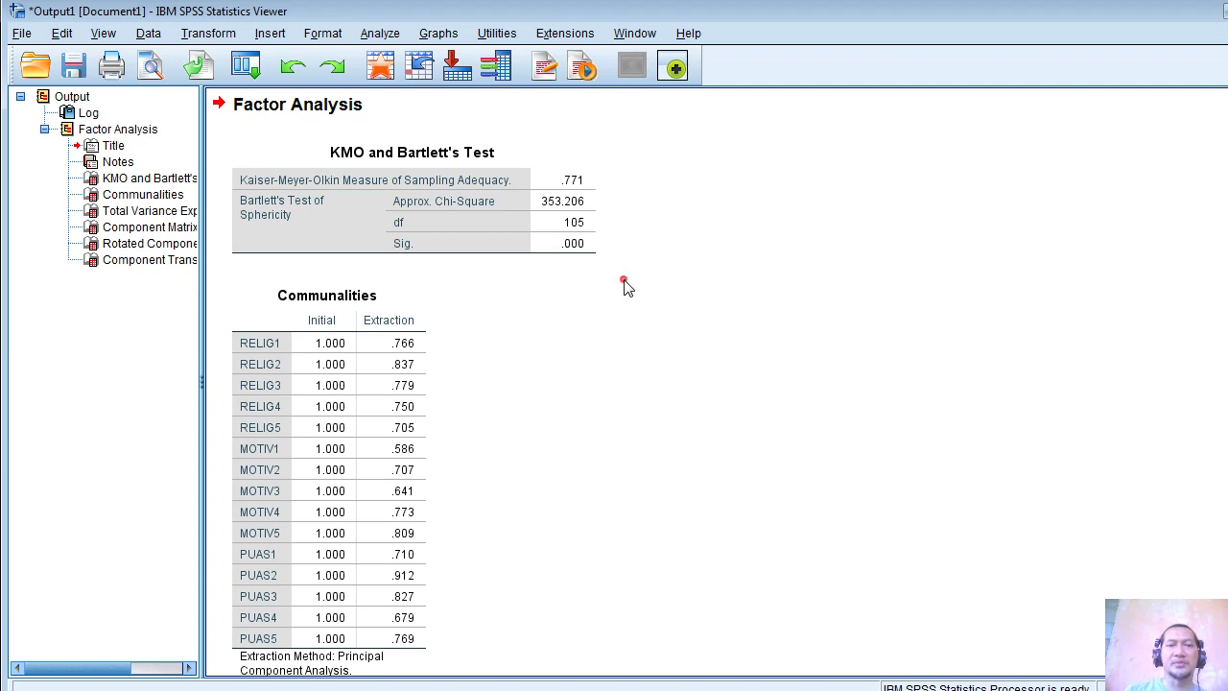
# - Copy the Rotated Component Matrix table from the factor analysis output
pyautogui.scroll(-10, 623, 288)
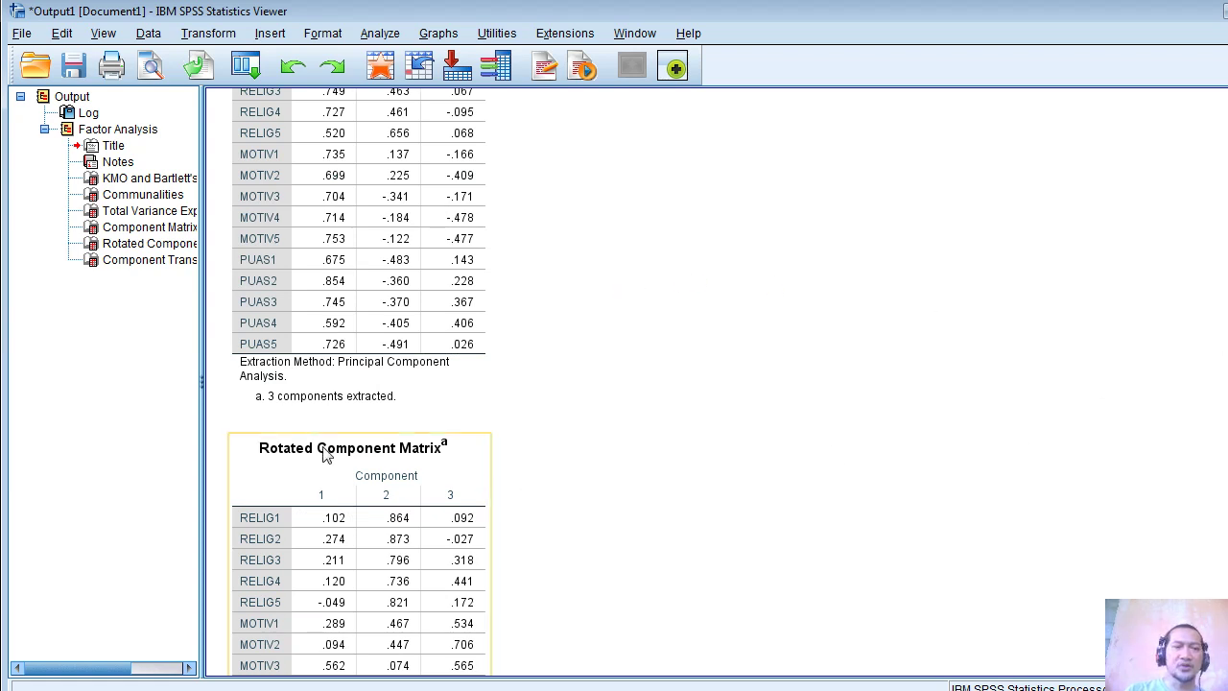
pyautogui.click(566, 476)
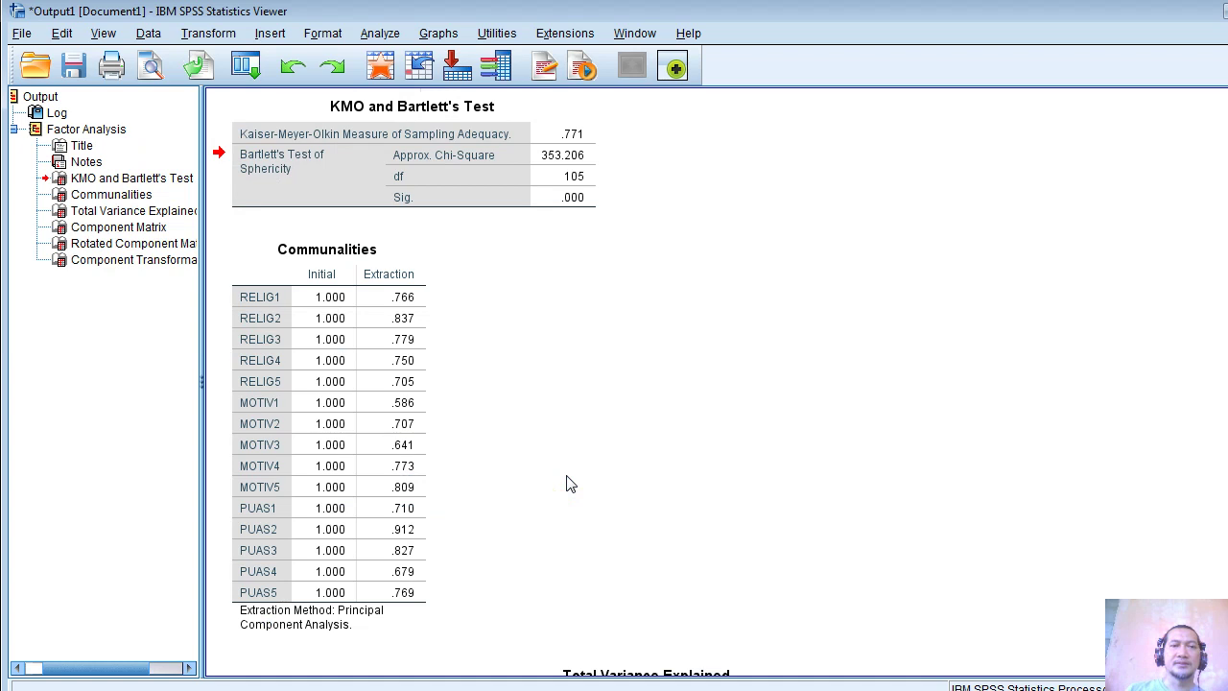
pyautogui.scroll(-10, 1157, 303)
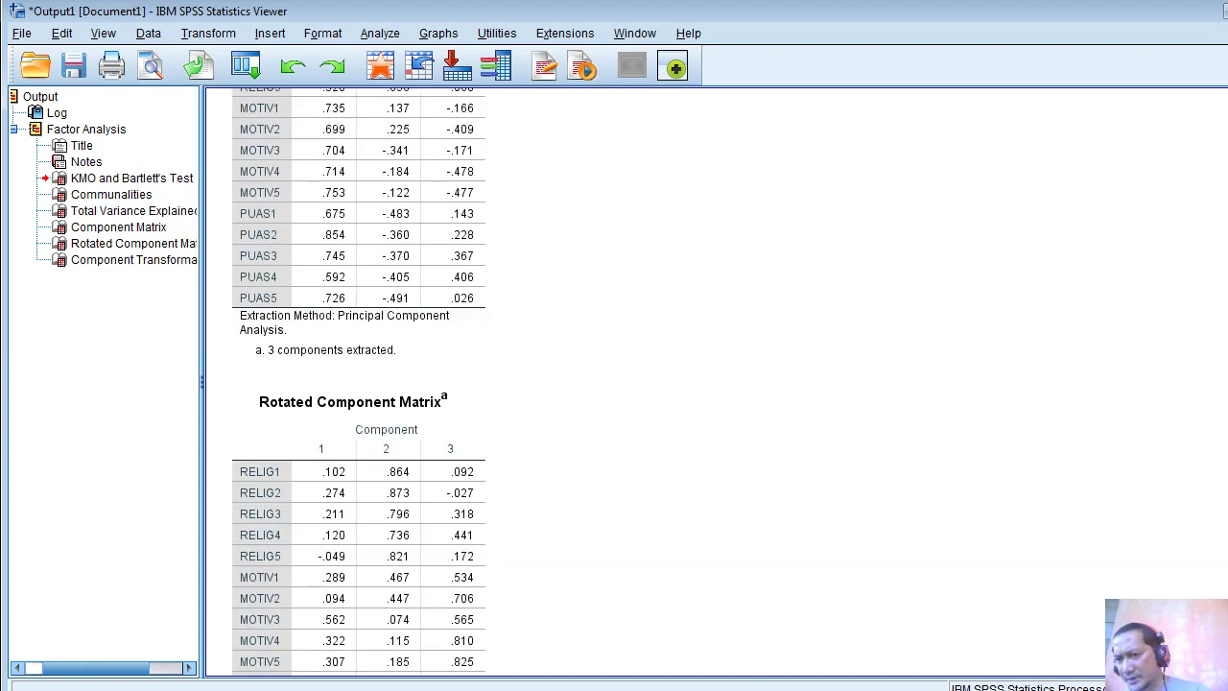
pyautogui.scroll(-3, 715, 382)
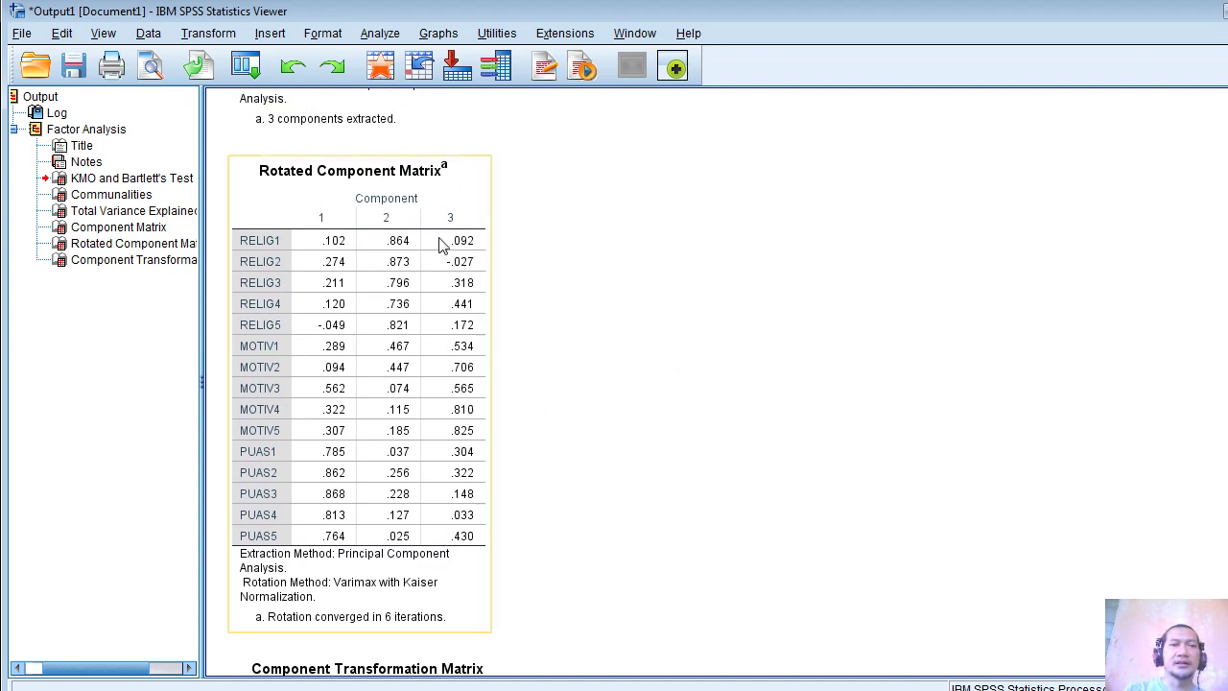
pyautogui.click(443, 293)
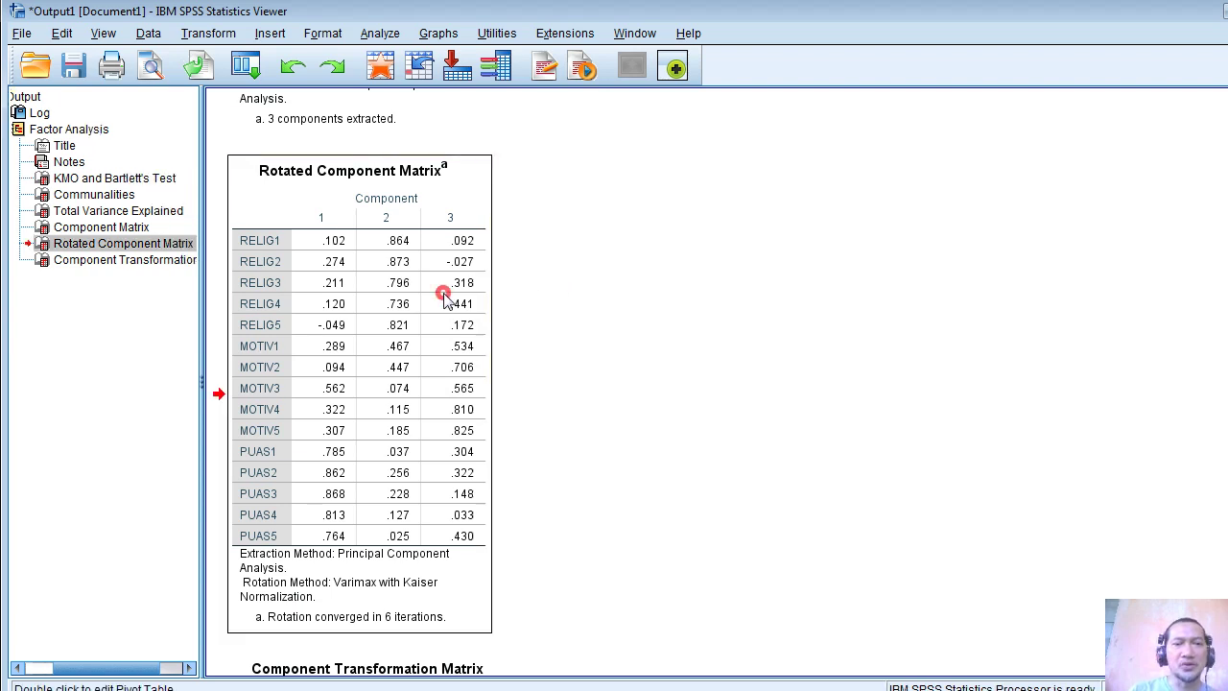
pyautogui.hotkey('ctrl', 'c')
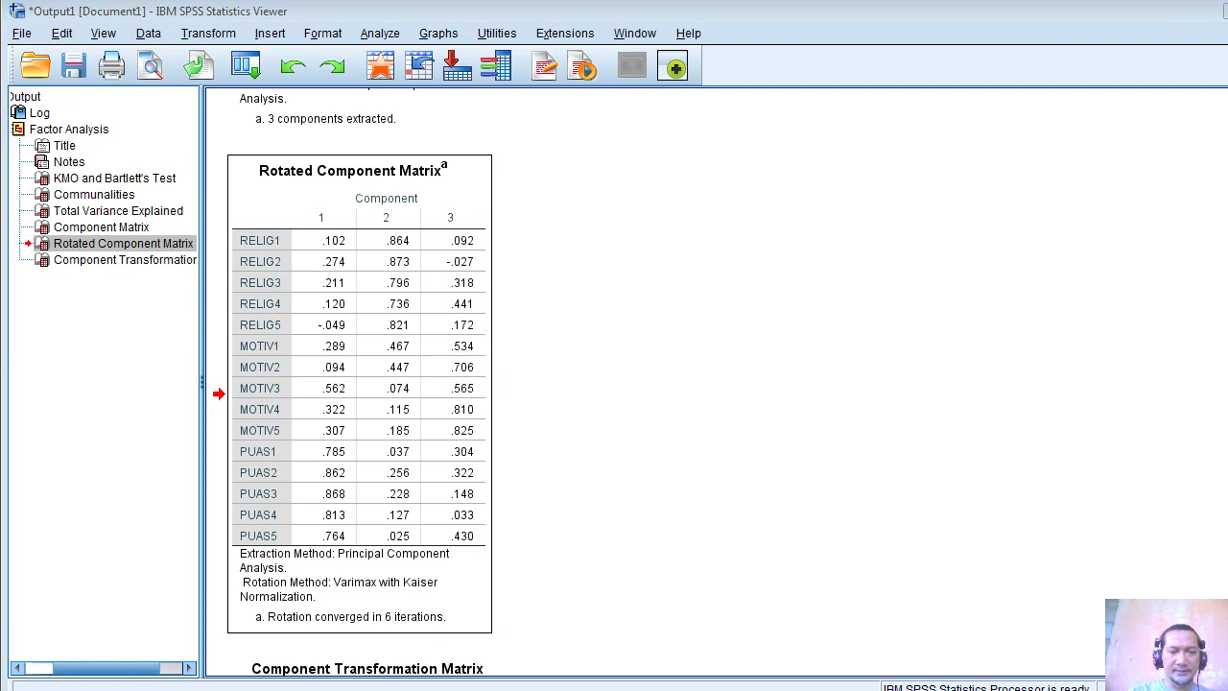
# - Switch to the hetero workbook in Excel, add a new sheet, and paste the Rotated Component Matrix at cell D4
pyautogui.click(302, 631)
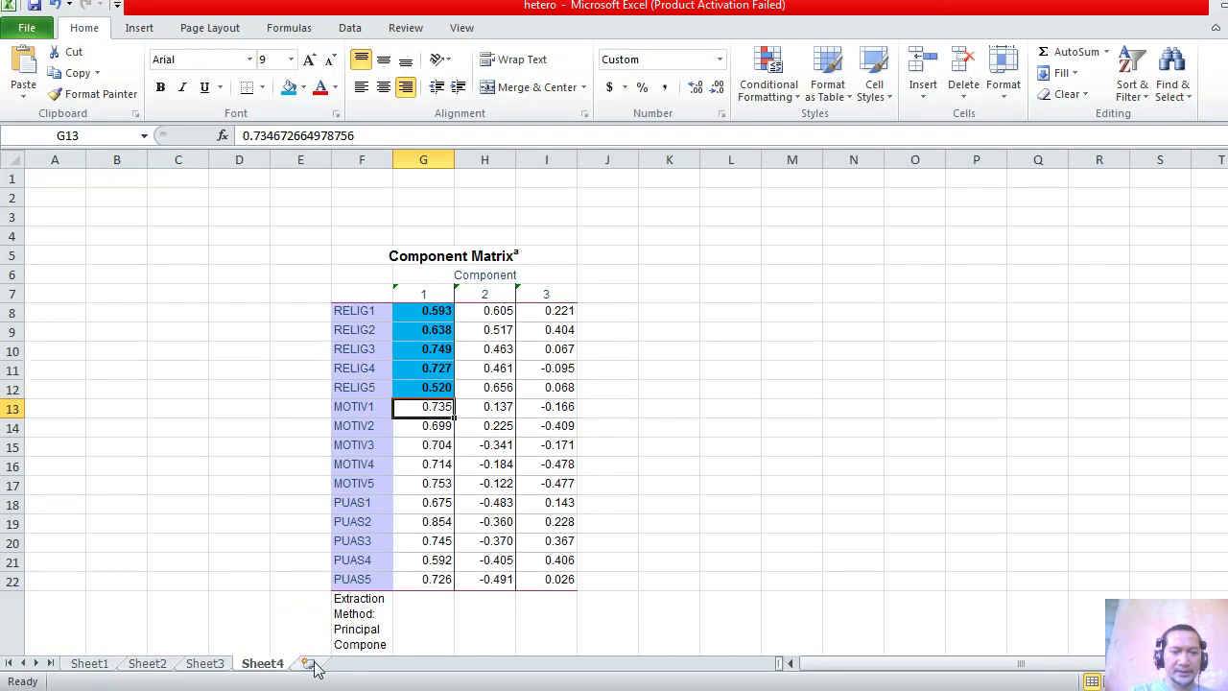
pyautogui.click(308, 663)
pyautogui.click(257, 233)
pyautogui.hotkey('ctrl', 'v')
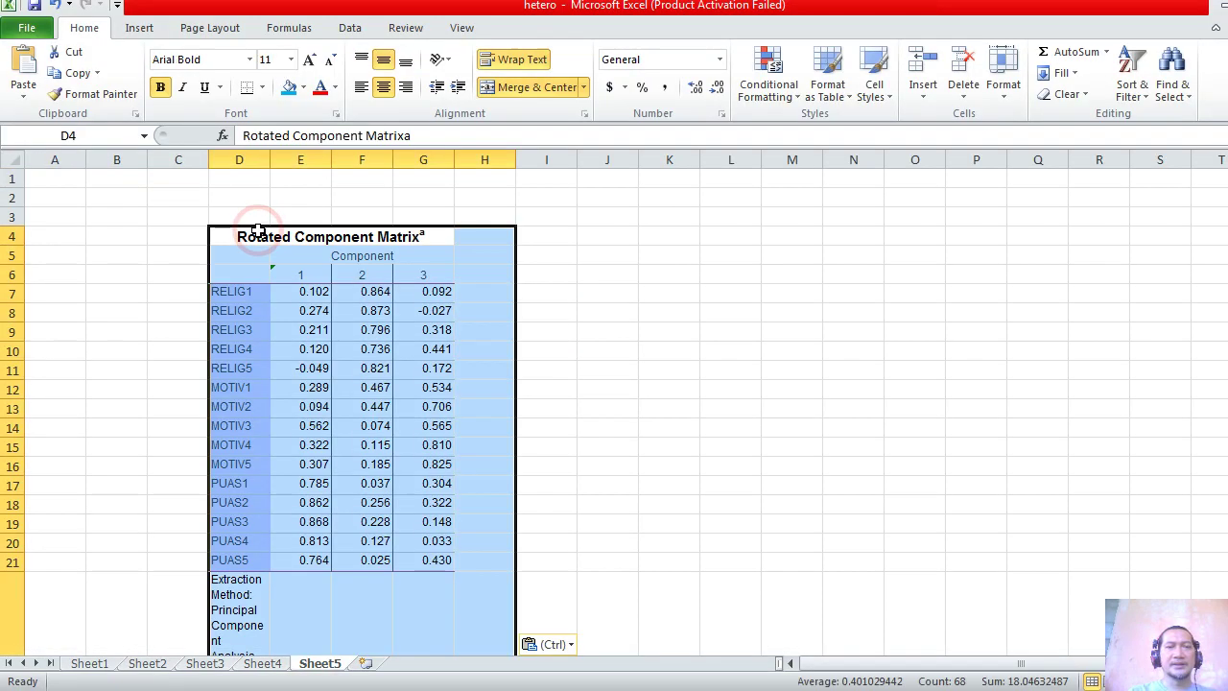
pyautogui.click(505, 288)
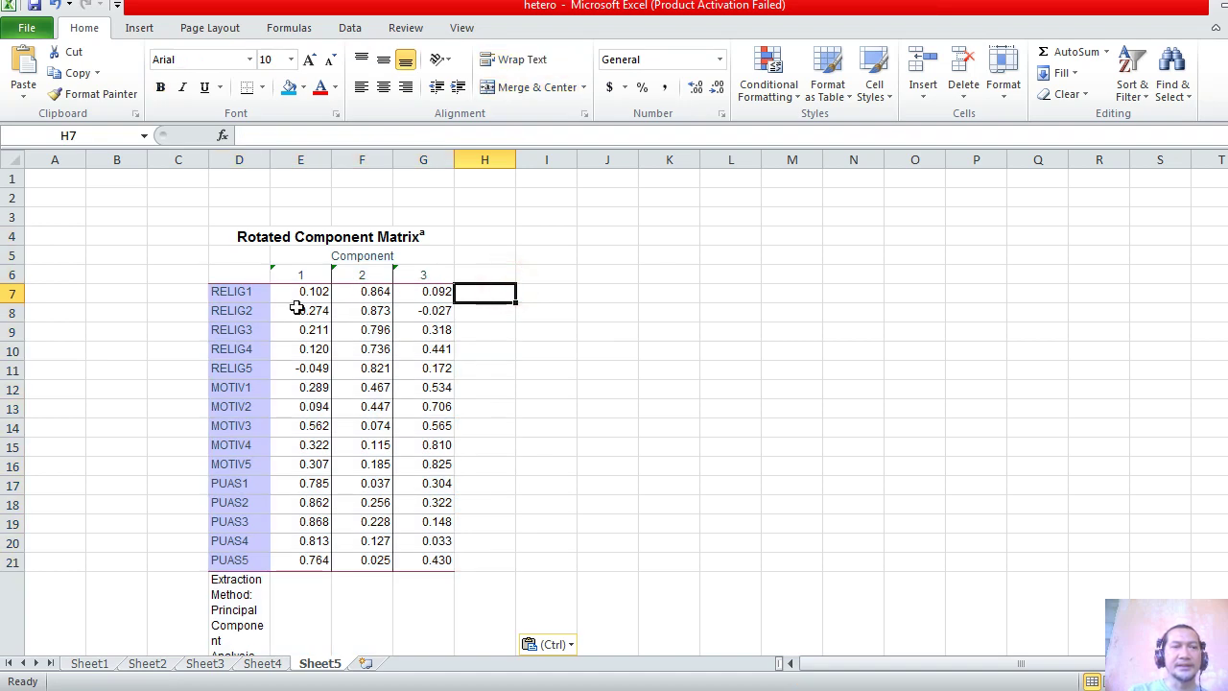
pyautogui.click(243, 291)
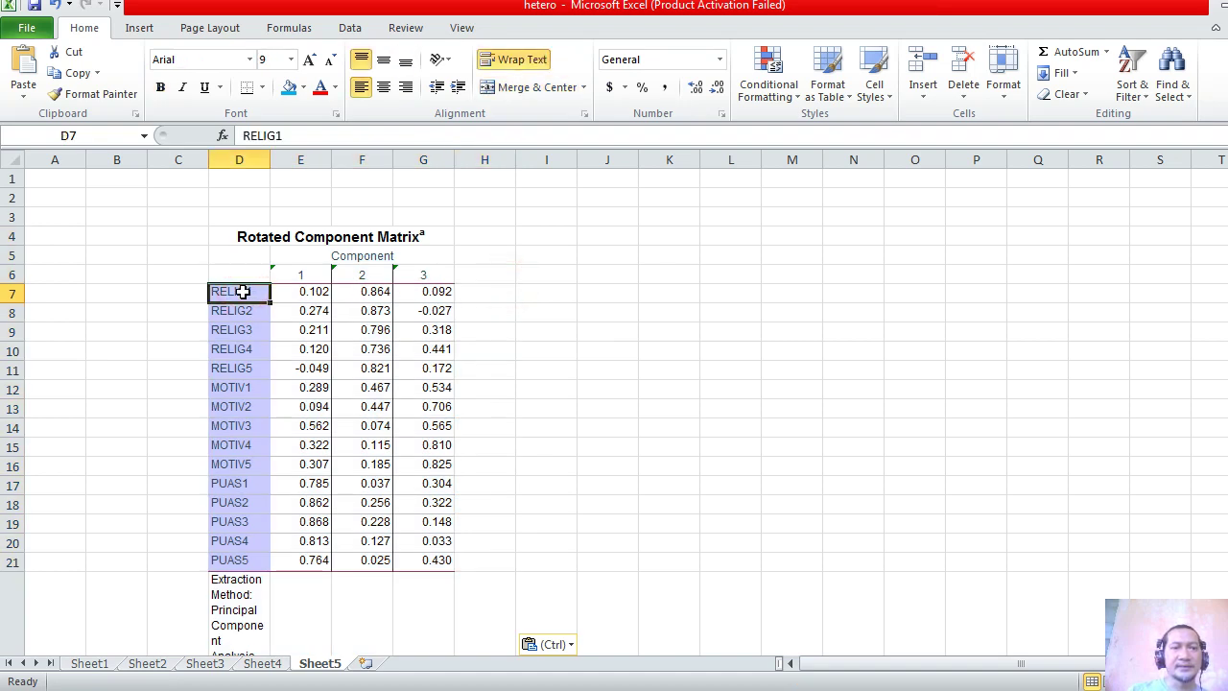
pyautogui.press('Up')
pyautogui.press('Right')
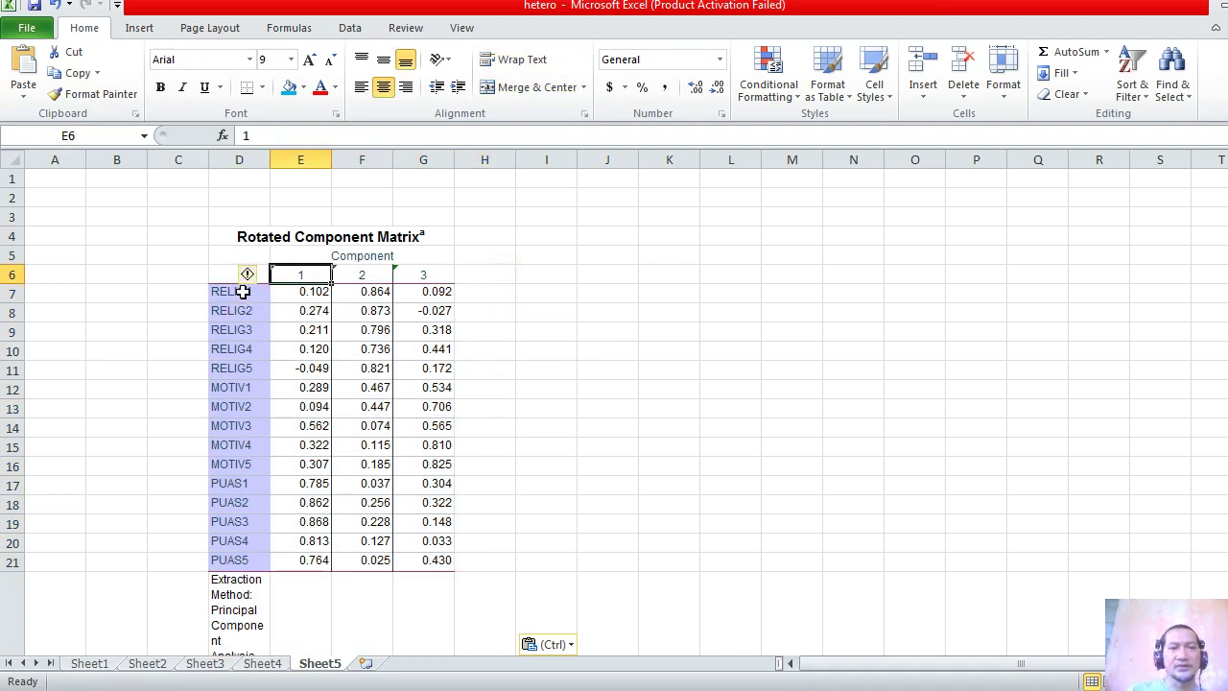
pyautogui.press('Right')
pyautogui.press('Right')
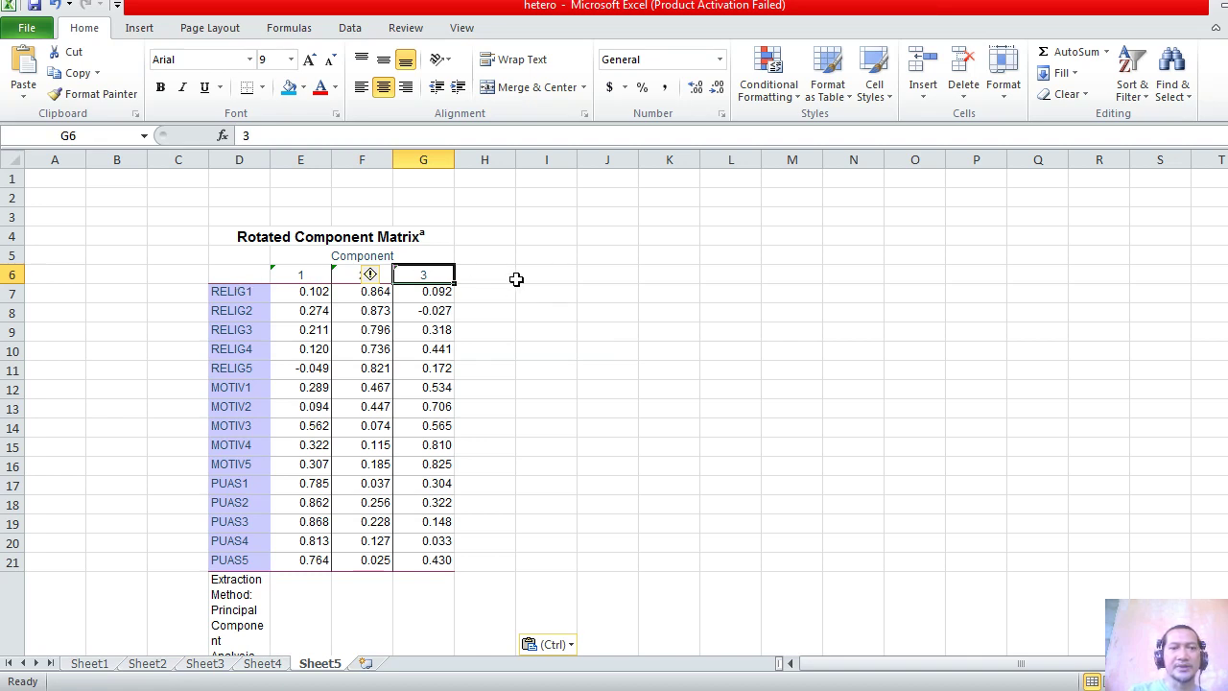
# - Fill the RELIG1 to RELIG5 loadings under component 2, cells F7 to F11, with light blue
pyautogui.click(244, 292)
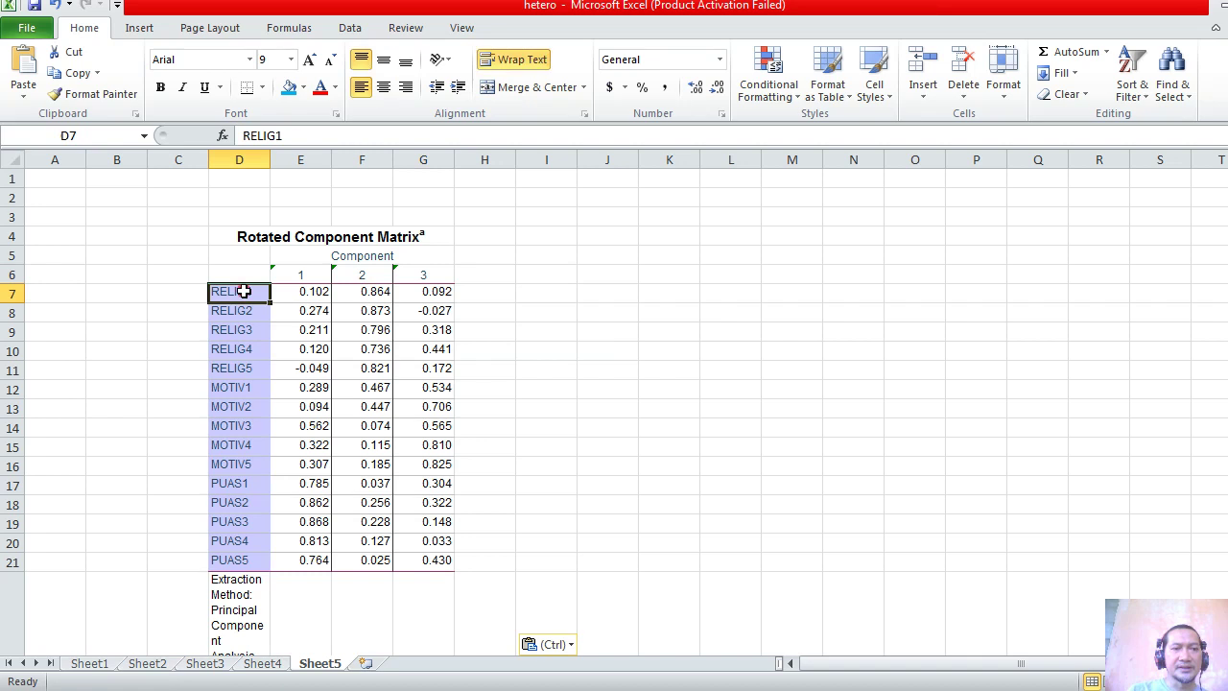
pyautogui.press('Right')
pyautogui.press('Right')
pyautogui.hotkey('shift', 'Down')
pyautogui.hotkey('shift', 'Down')
pyautogui.hotkey('shift', 'Down')
pyautogui.hotkey('shift', 'Down')
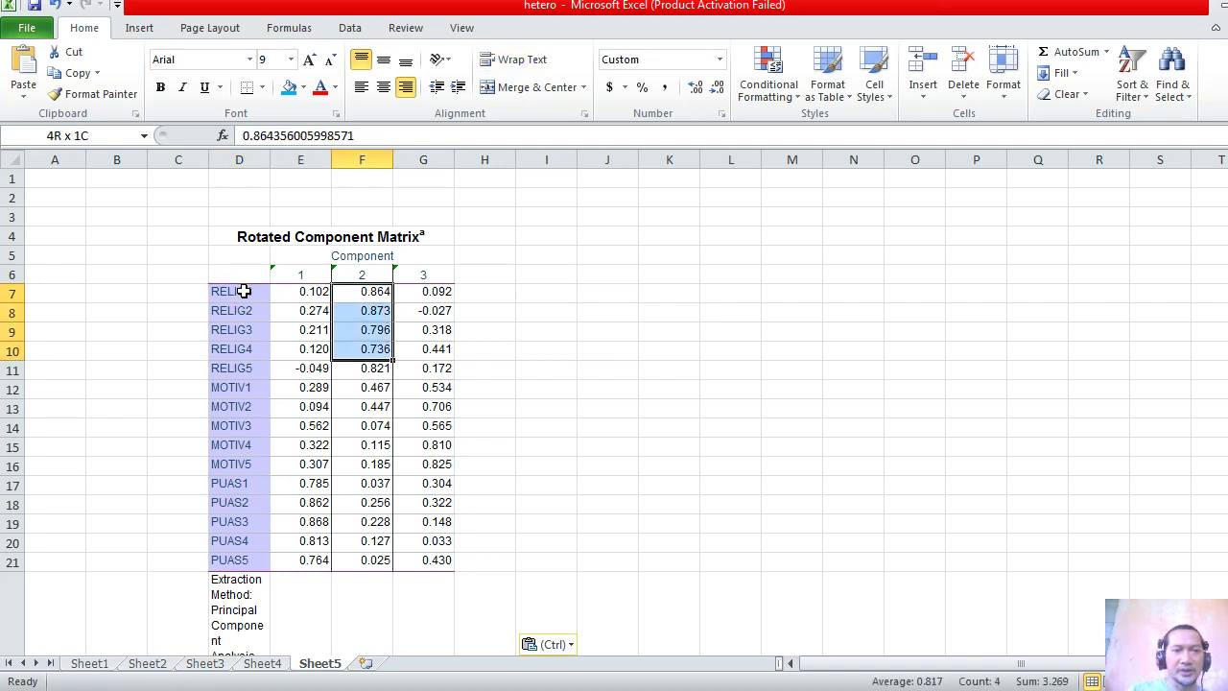
pyautogui.click(288, 88)
# - Examine the RELIG1 to RELIG5 items and their highlighted loadings under component 2
pyautogui.press('Left')
pyautogui.press('Left')
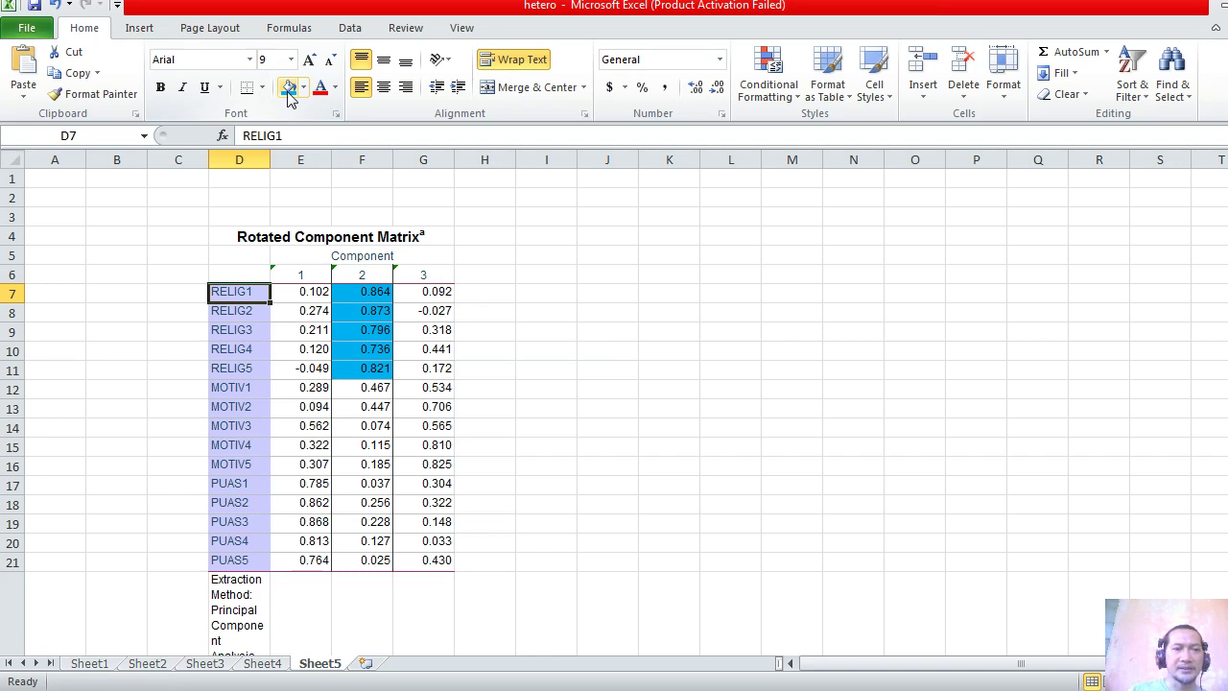
pyautogui.press('Down')
pyautogui.press('Down')
pyautogui.press('Down')
pyautogui.press('Down')
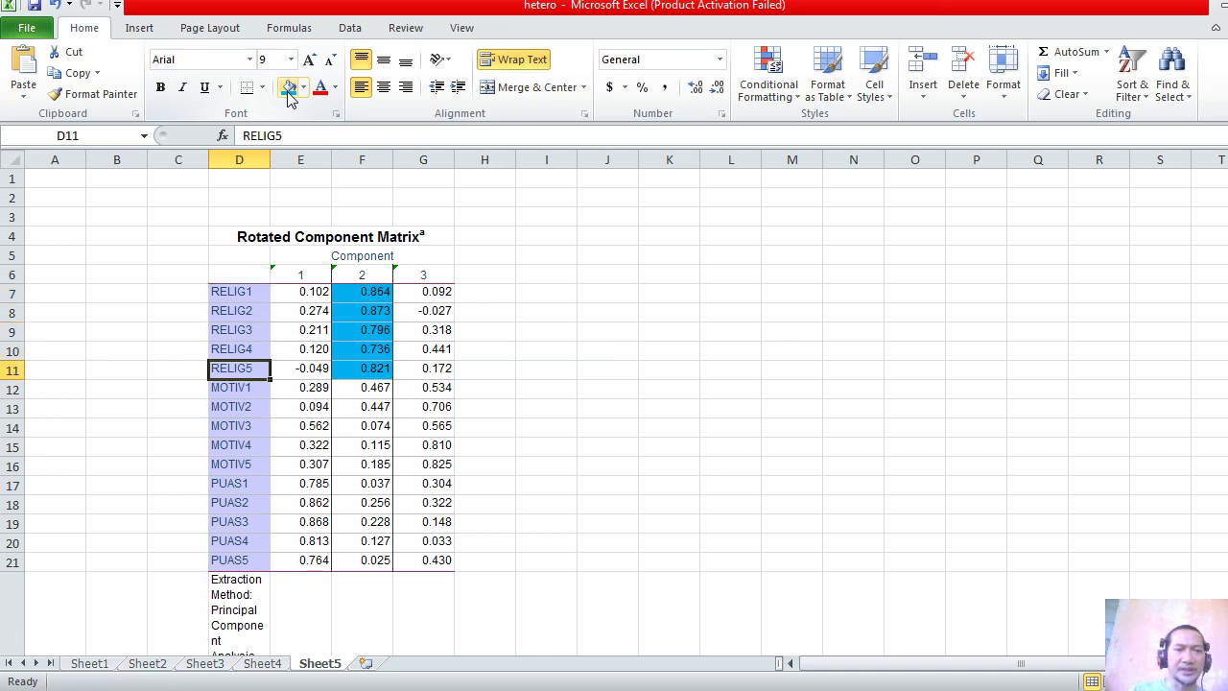
pyautogui.press('Right')
pyautogui.press('Right')
pyautogui.press('Up')
pyautogui.press('Up')
pyautogui.press('Up')
pyautogui.press('Up')
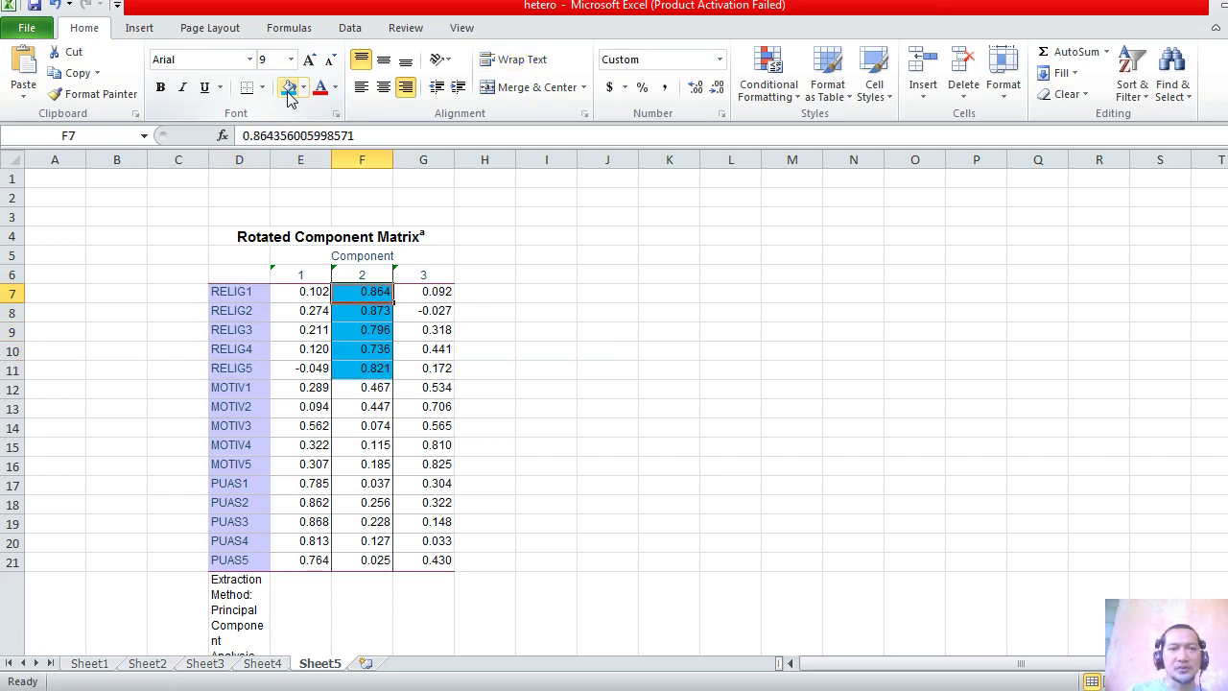
pyautogui.press('Down')
pyautogui.press('Down')
pyautogui.press('Down')
pyautogui.press('Down')
pyautogui.press('Up')
pyautogui.press('Up')
pyautogui.press('Up')
pyautogui.press('Up')
pyautogui.press('Down')
pyautogui.press('Down')
pyautogui.press('Down')
pyautogui.press('Down')
pyautogui.press('Left')
pyautogui.press('Left')
# - Fill the MOTIV1 to MOTIV5 loadings under component 3, cells G12 to G16, with yellow
pyautogui.press('Right')
pyautogui.press('Down')
pyautogui.press('Right')
pyautogui.press('Right')
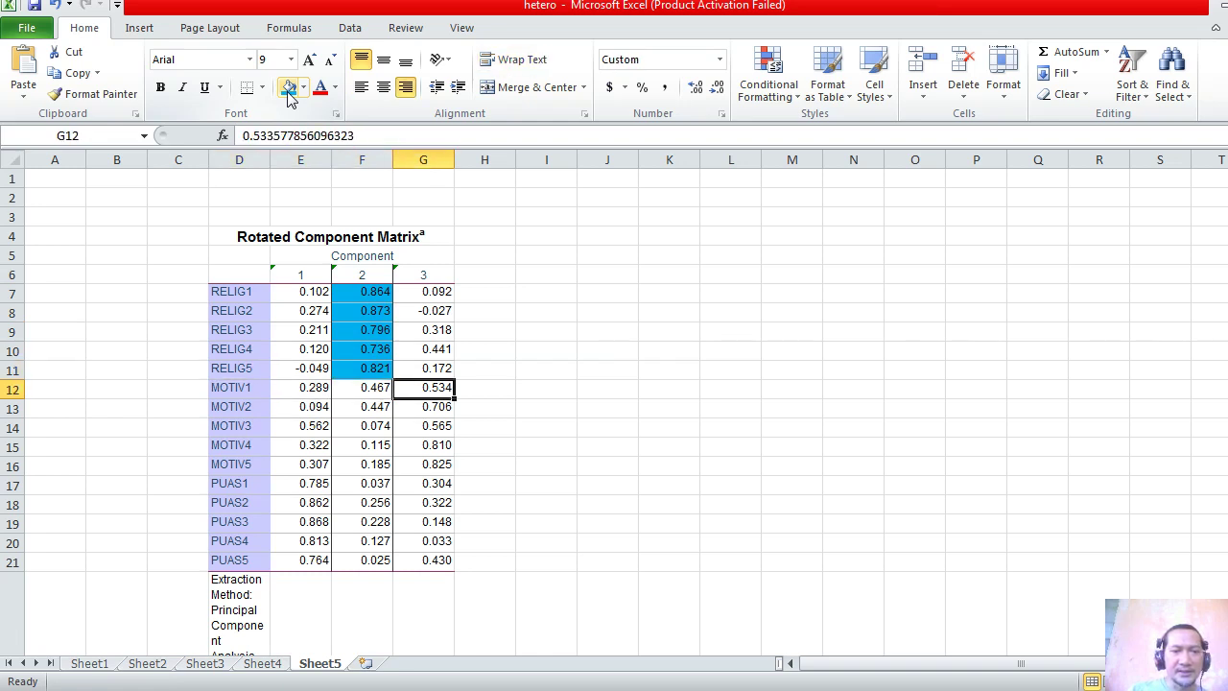
pyautogui.hotkey('shift', 'Down')
pyautogui.hotkey('shift', 'Down')
pyautogui.hotkey('shift', 'Down')
pyautogui.hotkey('shift', 'Down')
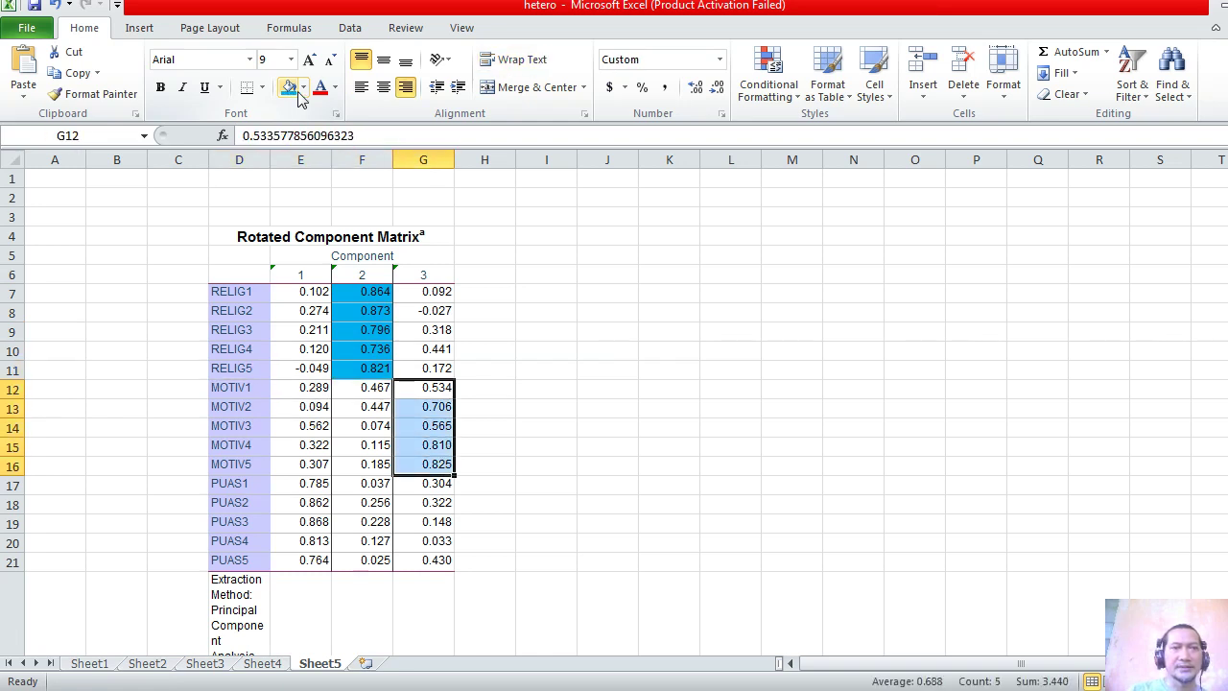
pyautogui.click(303, 91)
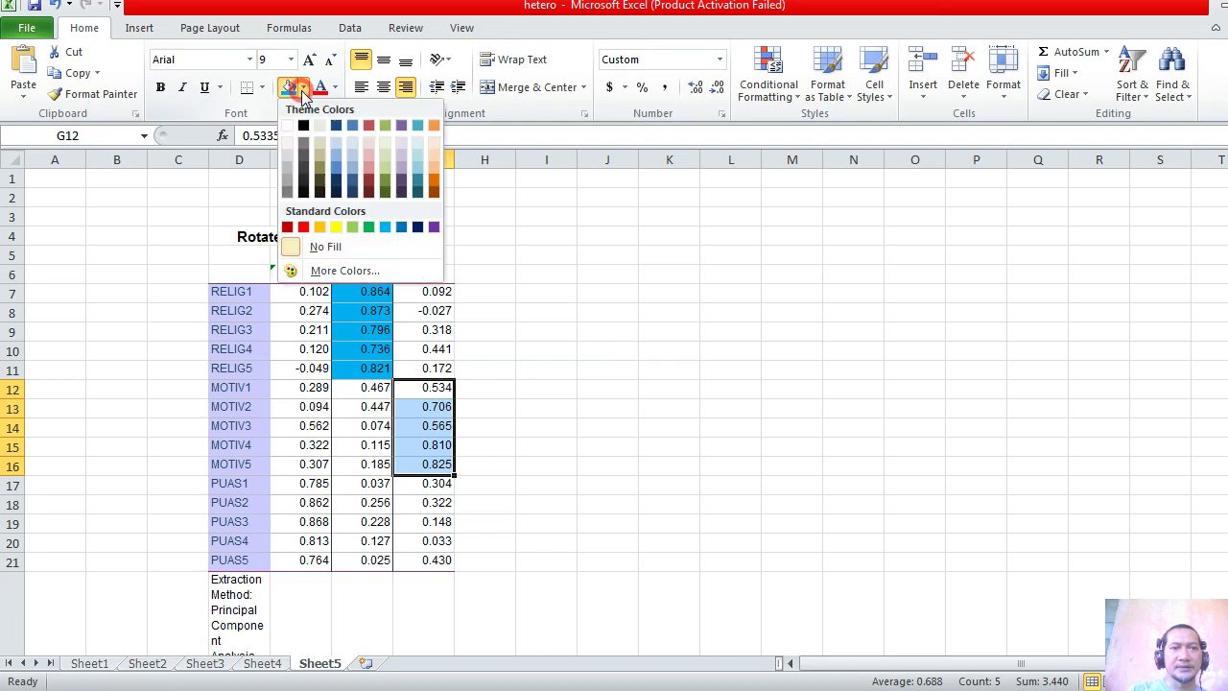
pyautogui.click(336, 226)
# - Fill the PUAS1 to PUAS5 loadings under component 1, cells E17 to E21, with orange
pyautogui.press('Down')
pyautogui.press('Down')
pyautogui.press('Down')
pyautogui.press('Down')
pyautogui.press('Down')
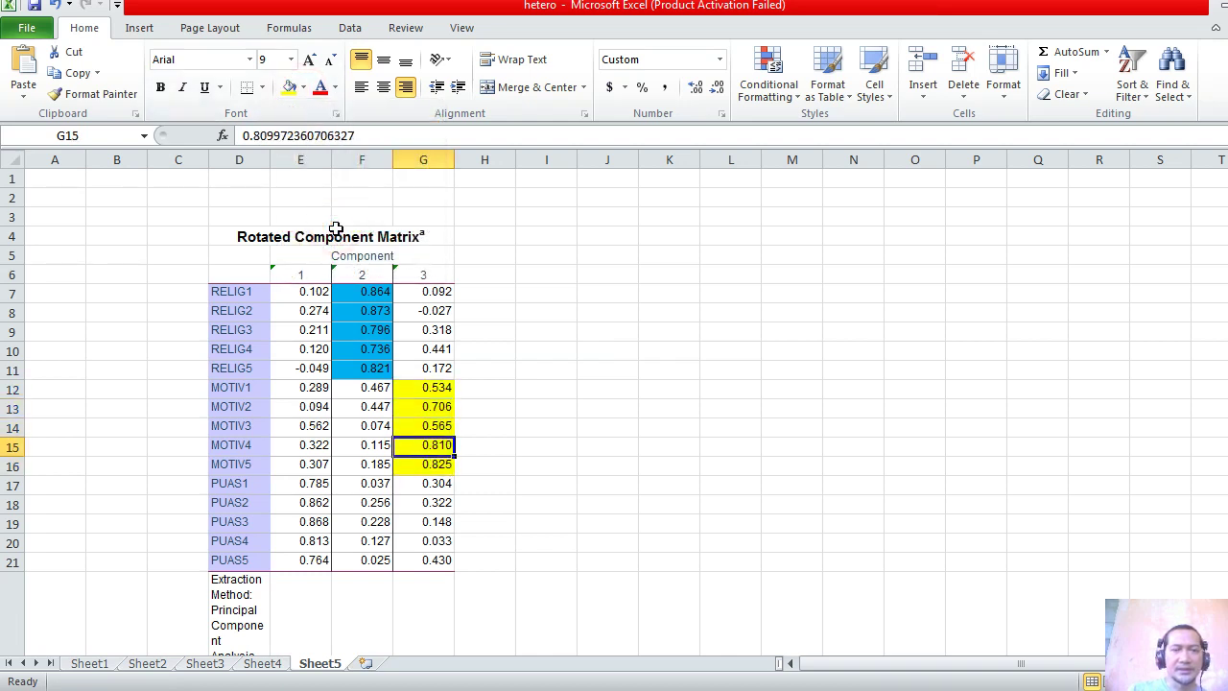
pyautogui.press('Left')
pyautogui.press('Left')
pyautogui.hotkey('shift', 'Down')
pyautogui.hotkey('shift', 'Down')
pyautogui.hotkey('shift', 'Down')
pyautogui.hotkey('shift', 'Down')
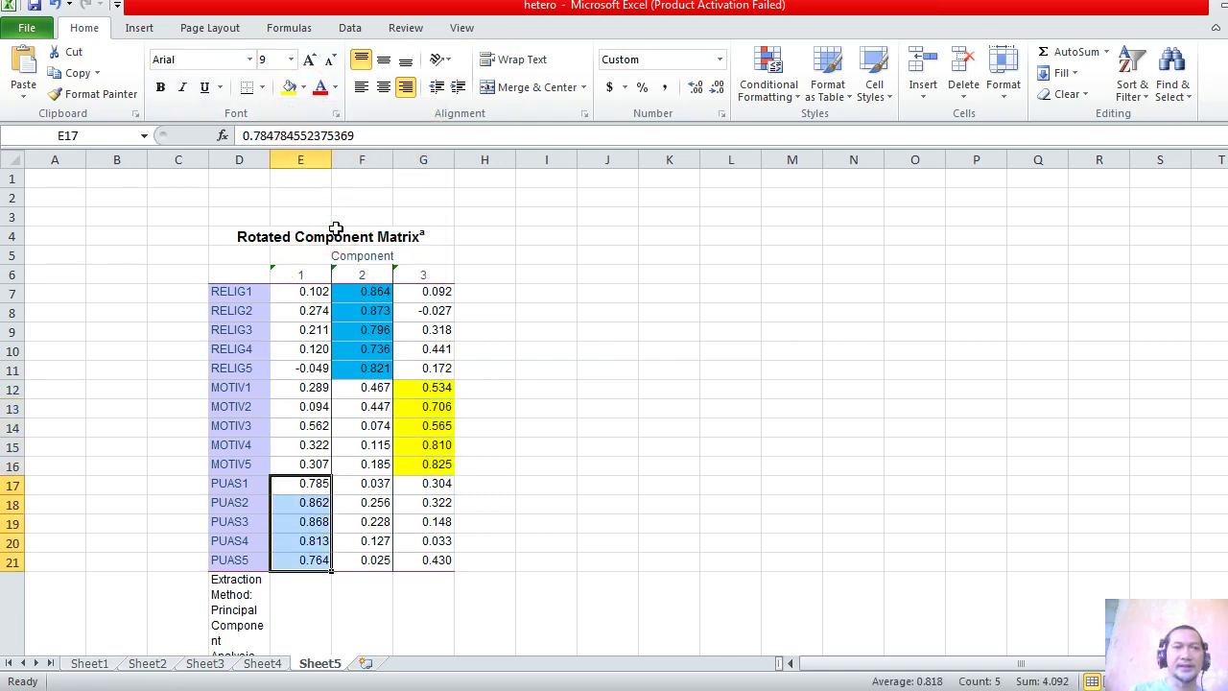
pyautogui.click(289, 88)
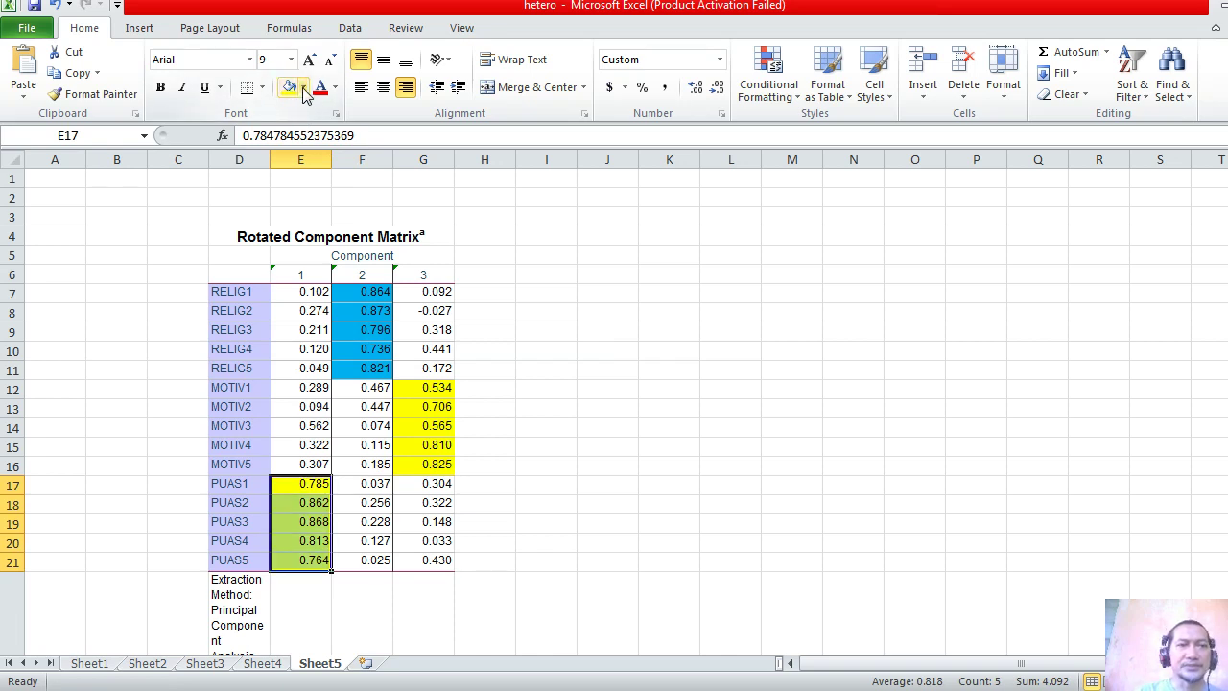
pyautogui.click(303, 87)
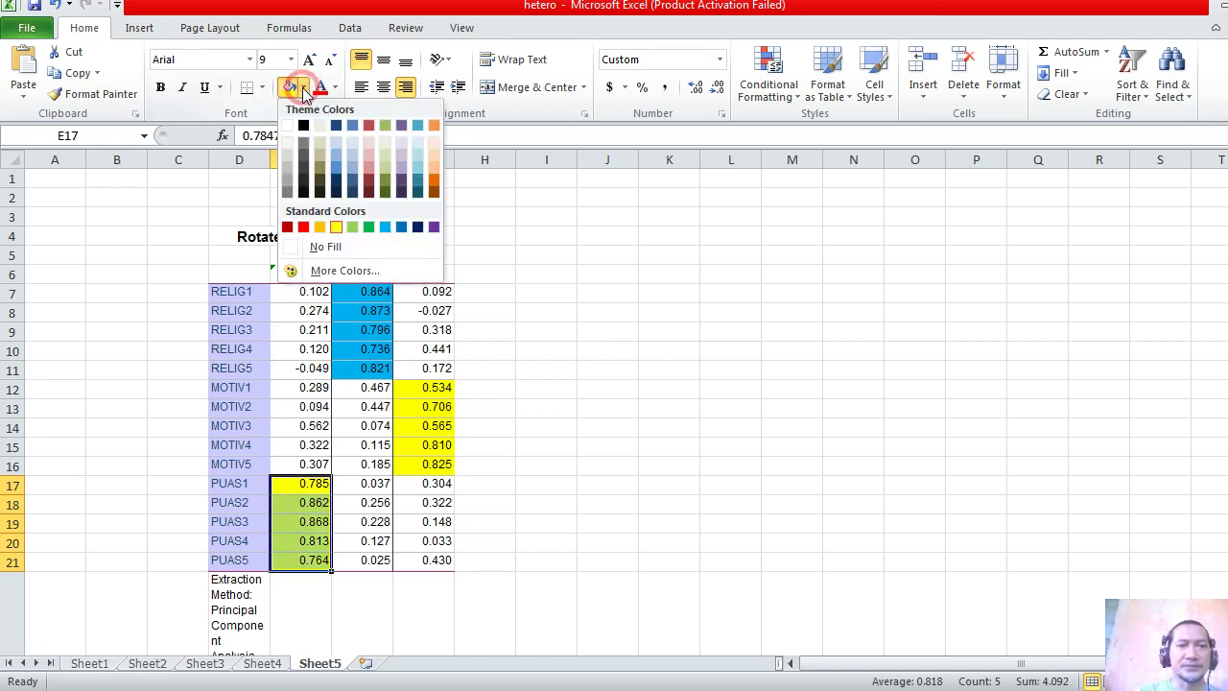
pyautogui.click(319, 227)
# - Examine the RELIG1 to RELIG5 items against their highlighted loadings under component 2
pyautogui.press('Up')
pyautogui.press('Up')
pyautogui.press('Up')
pyautogui.press('Up')
pyautogui.press('Up')
pyautogui.press('Up')
pyautogui.press('Up')
pyautogui.press('Up')
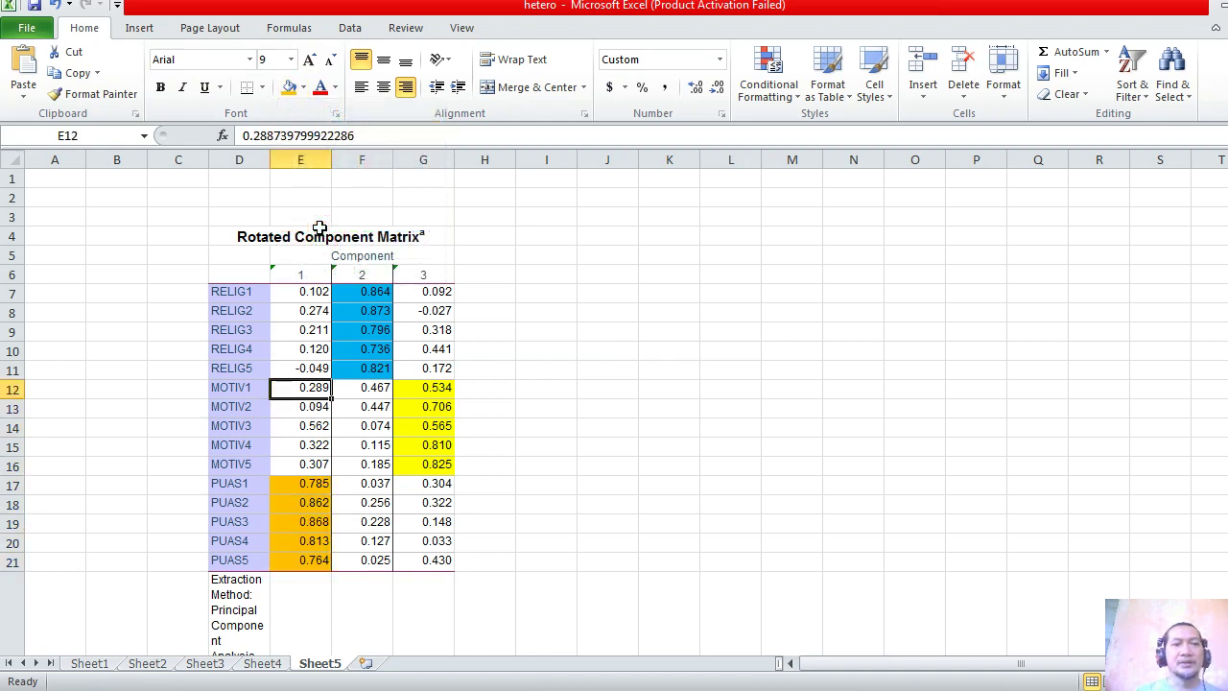
pyautogui.press('Up')
pyautogui.press('Up')
pyautogui.press('Left')
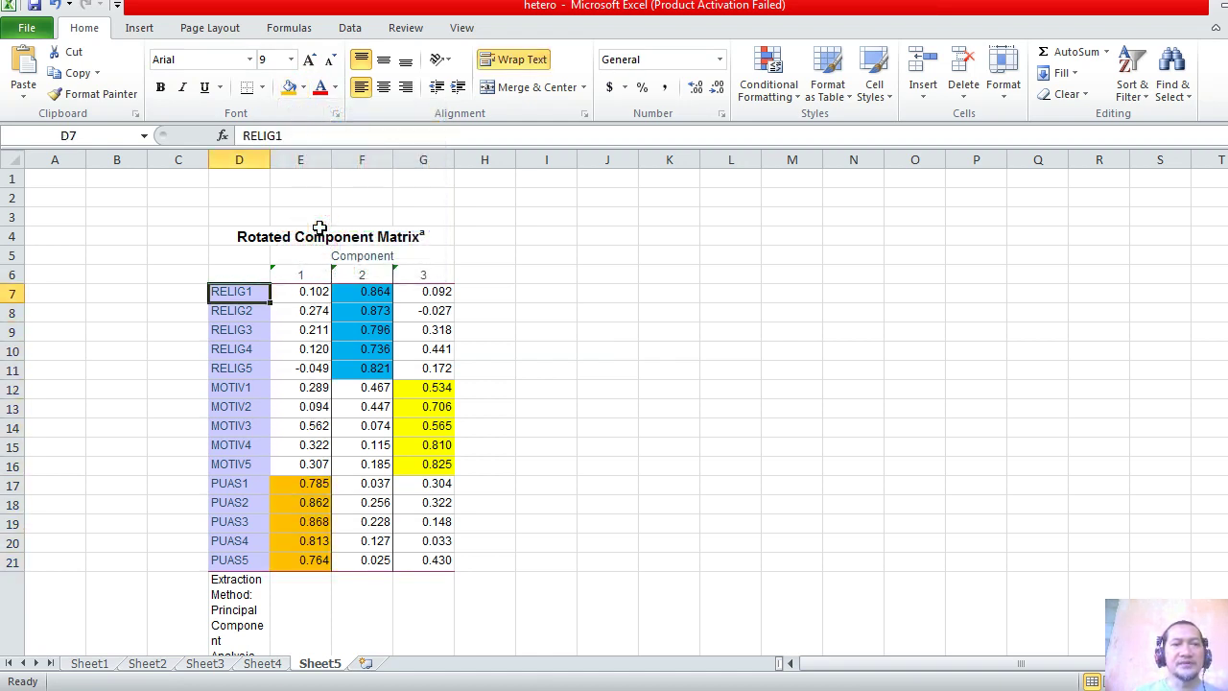
pyautogui.press('Right')
pyautogui.press('Right')
pyautogui.press('Left')
pyautogui.press('Right')
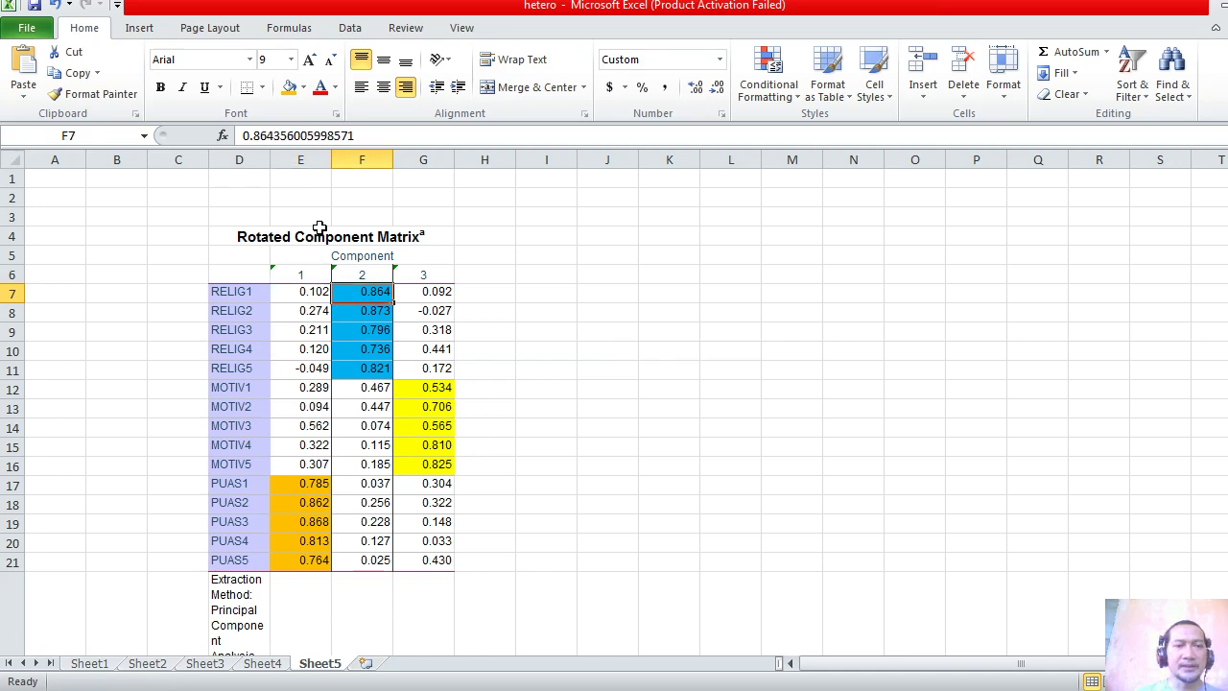
pyautogui.press('Down')
pyautogui.press('Down')
pyautogui.press('Down')
pyautogui.press('Down')
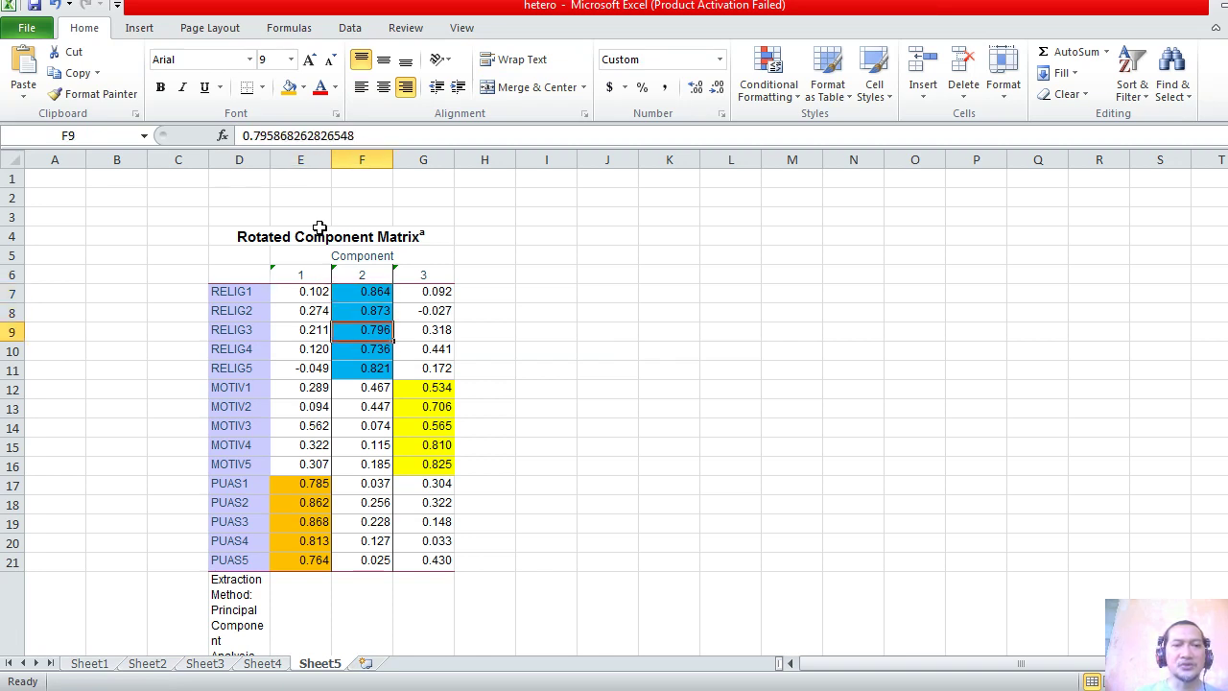
pyautogui.press('Left')
pyautogui.press('Right')
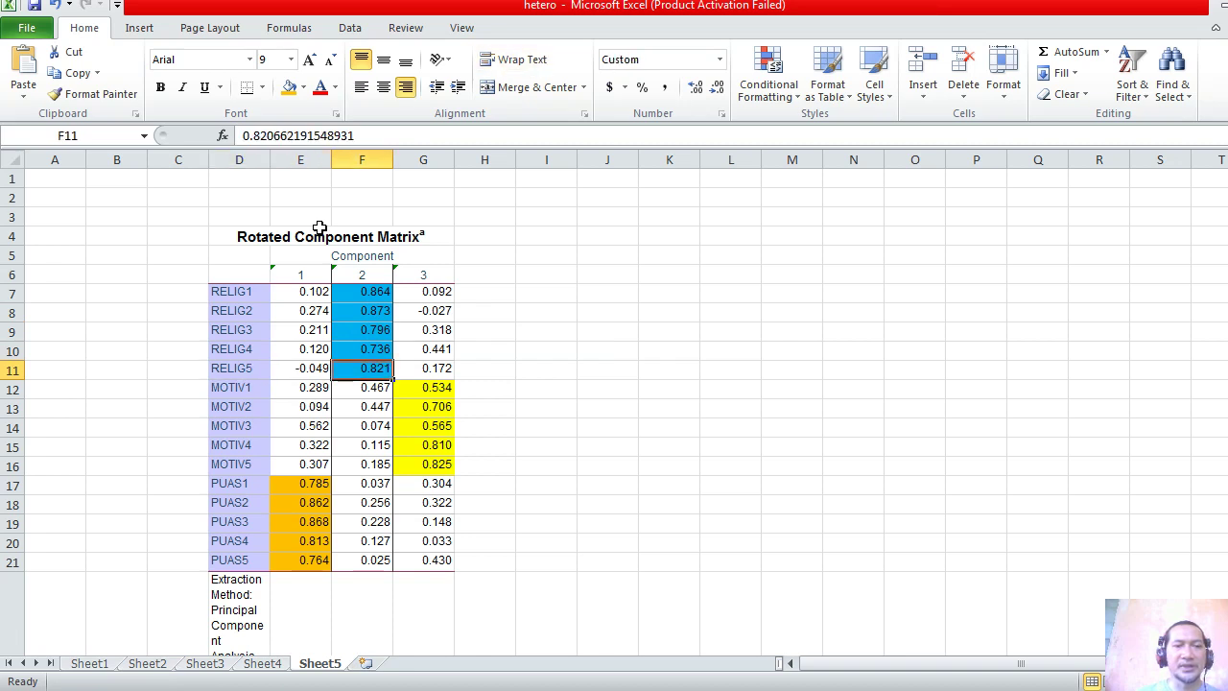
pyautogui.press('Up')
pyautogui.press('Up')
pyautogui.press('Up')
pyautogui.press('Up')
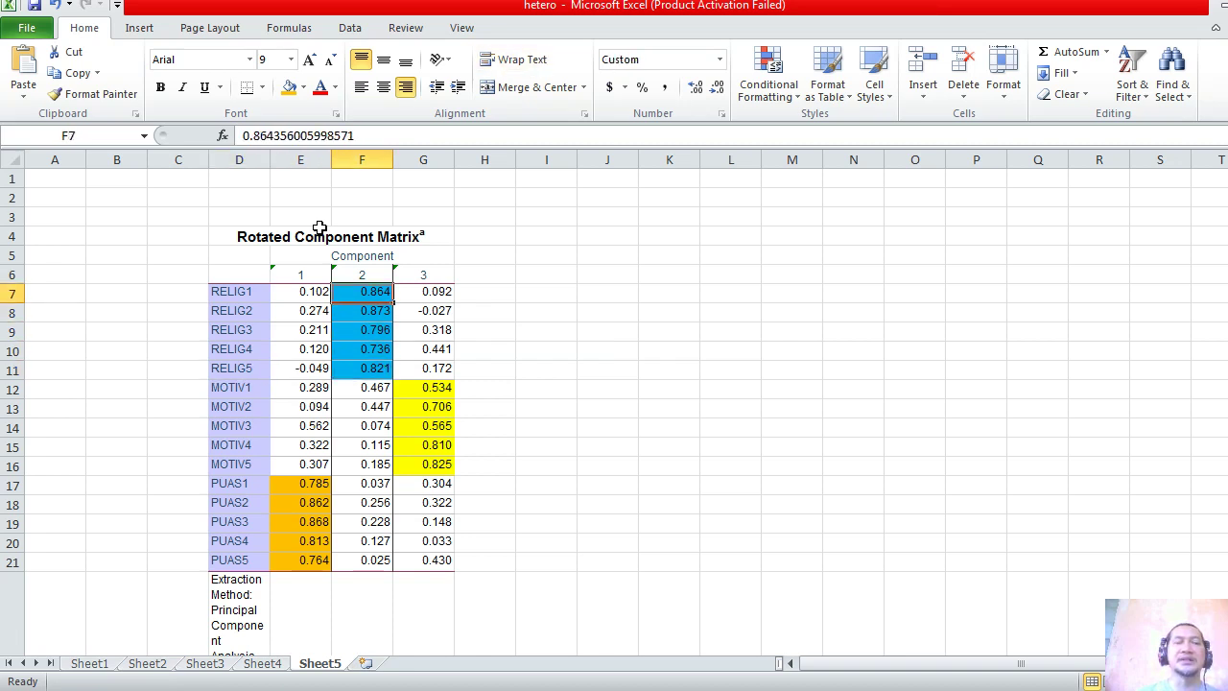
pyautogui.press('Left')
pyautogui.press('Left')
pyautogui.press('Down')
pyautogui.press('Down')
pyautogui.press('Down')
pyautogui.press('Down')
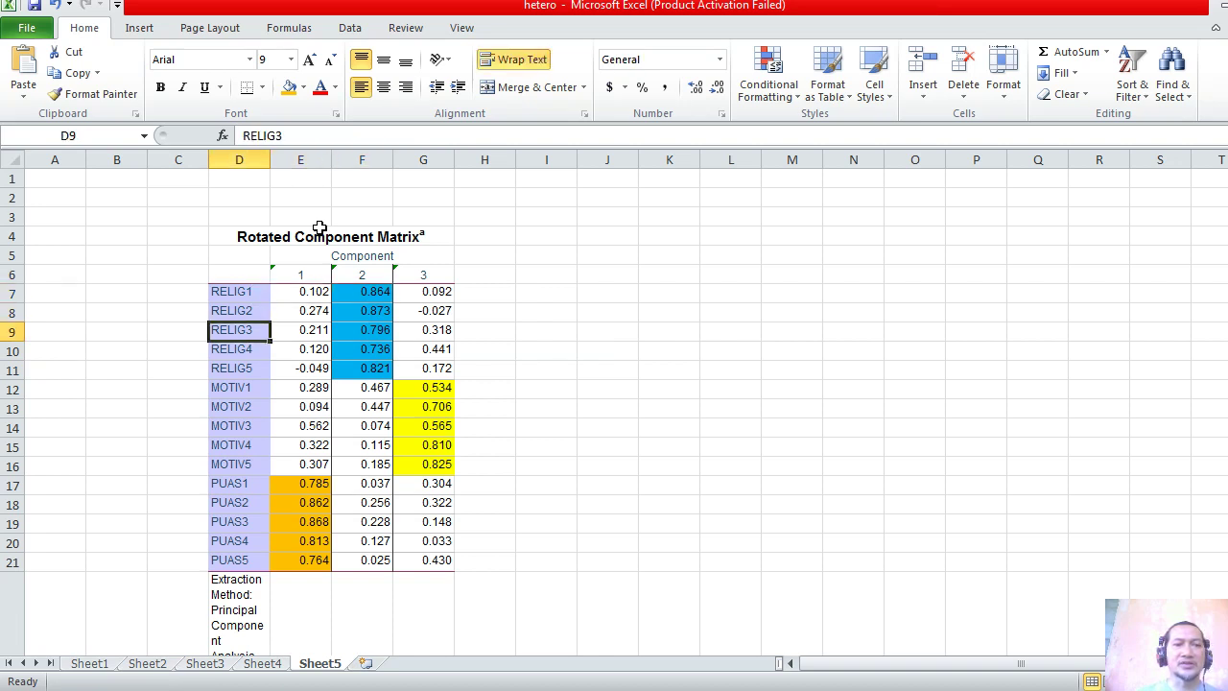
# - Enter the label LOADING FACTOR in cell I8 and enlarge its font
pyautogui.press('Right')
pyautogui.press('Right')
pyautogui.press('Up')
pyautogui.press('Up')
pyautogui.press('Up')
pyautogui.press('Up')
pyautogui.press('Up')
pyautogui.press('Right')
pyautogui.press('Right')
pyautogui.press('Right')
pyautogui.press('Down')
pyautogui.press('Down')
pyautogui.write('l')
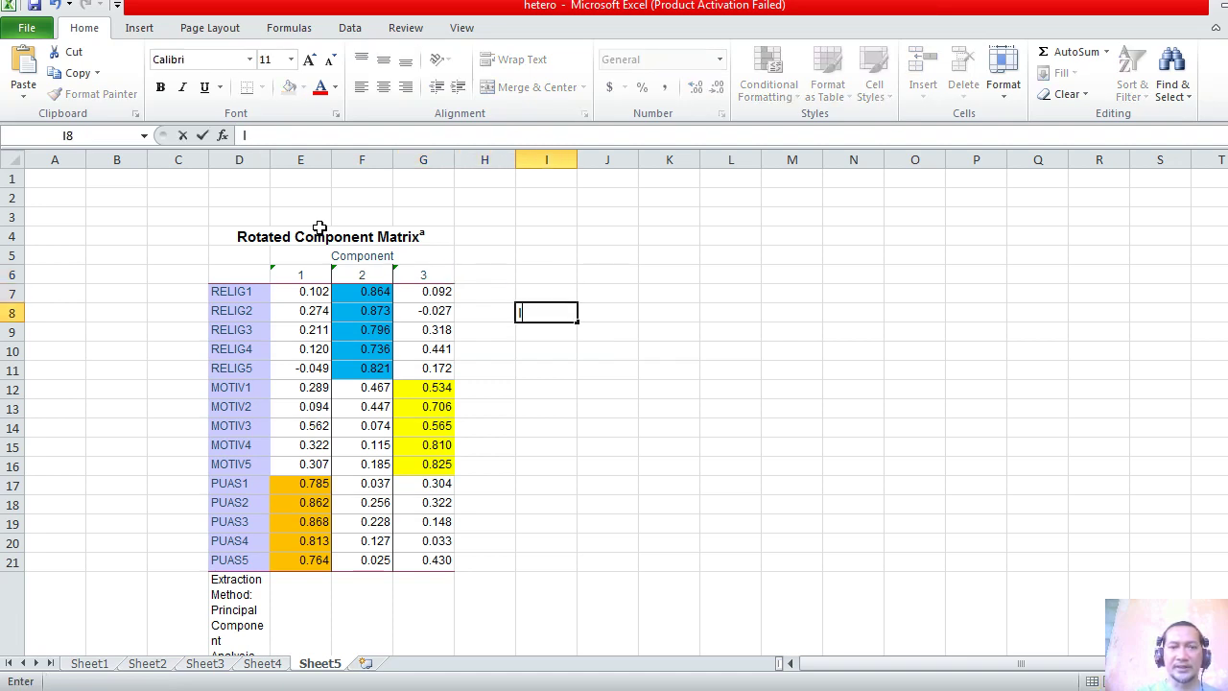
pyautogui.write('oLOADING FACTOR')
pyautogui.press('Return')
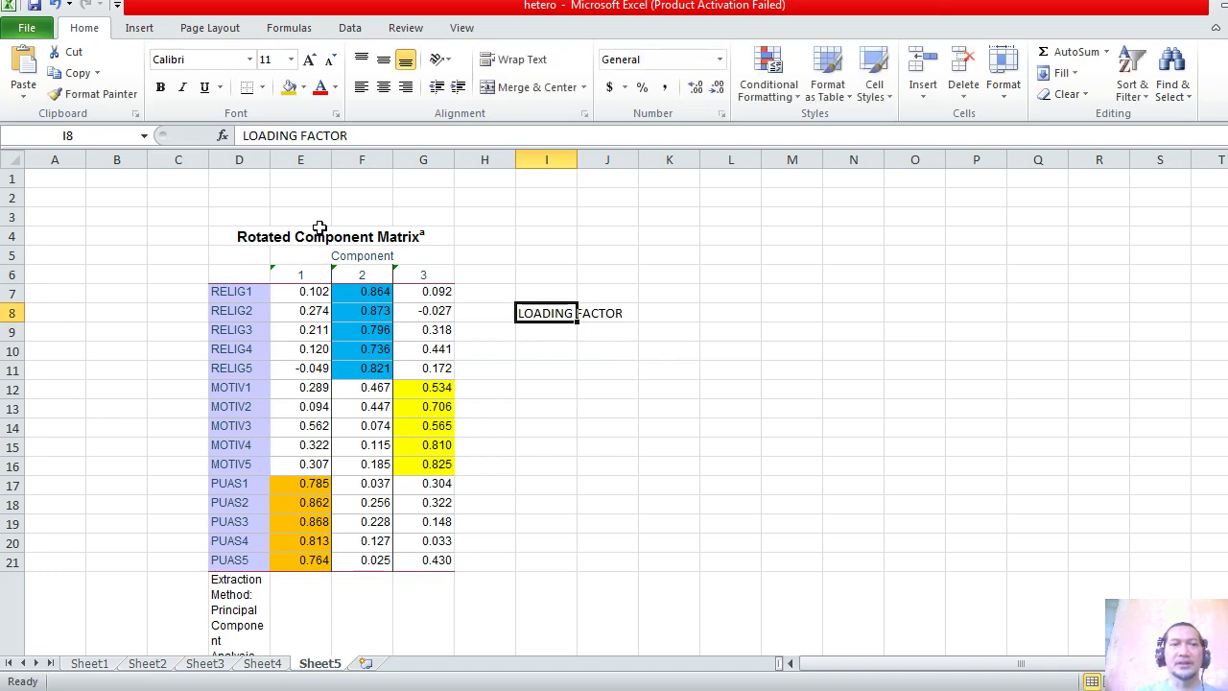
pyautogui.click(277, 60)
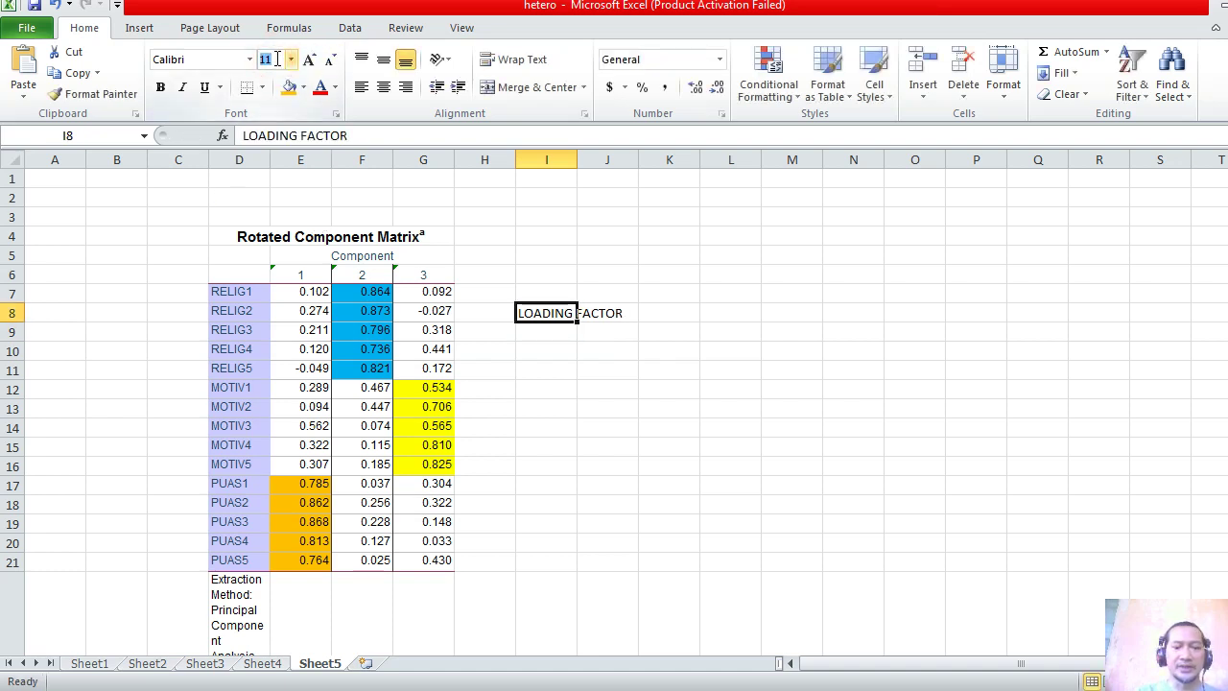
pyautogui.press('Return')
# - Examine the MOTIV1 to MOTIV5 items and their highlighted loadings under component 3
pyautogui.press('Left')
pyautogui.press('Left')
pyautogui.press('Left')
pyautogui.press('Down')
pyautogui.press('Down')
pyautogui.press('Down')
pyautogui.press('Down')
pyautogui.press('Left')
pyautogui.press('Left')
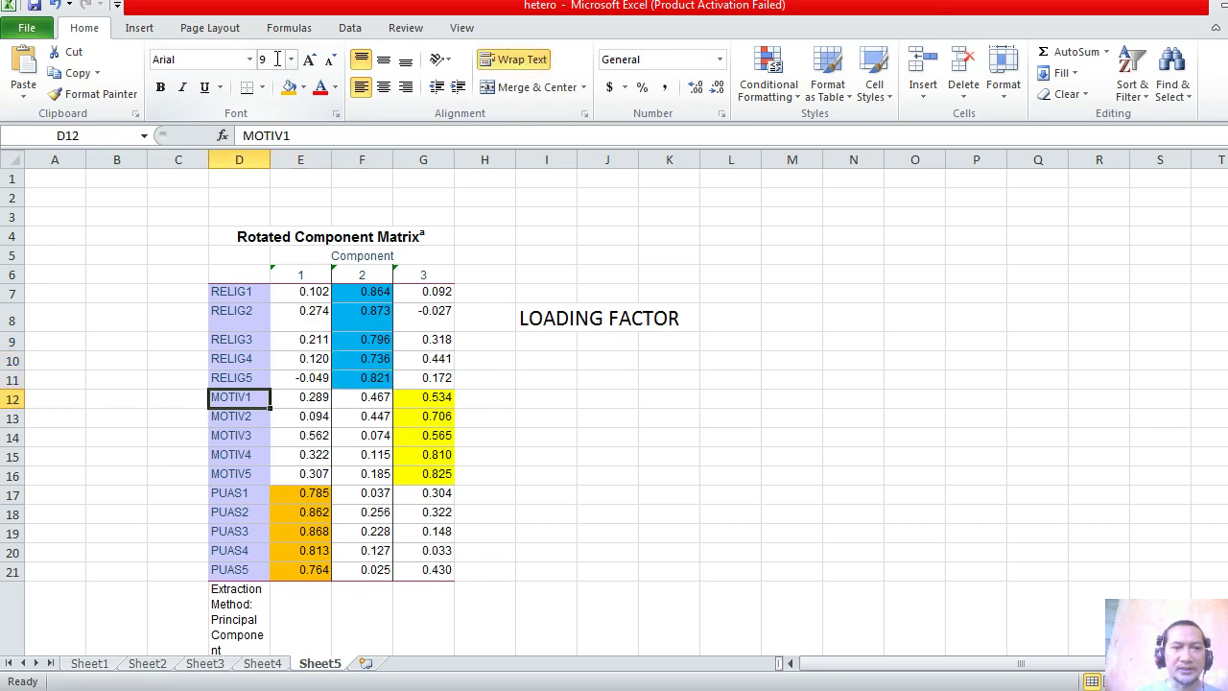
pyautogui.press('Right')
pyautogui.press('Right')
pyautogui.press('Right')
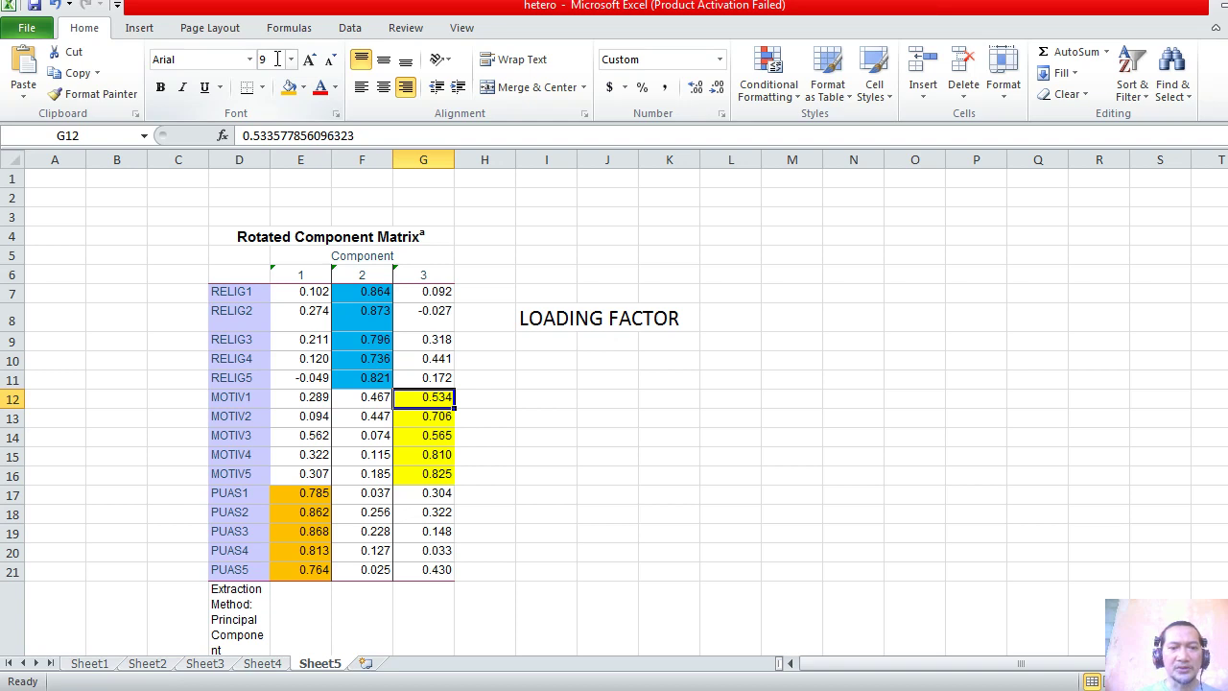
pyautogui.hotkey('shift', 'Down')
pyautogui.hotkey('shift', 'Down')
pyautogui.hotkey('shift', 'Down')
pyautogui.hotkey('shift', 'Down')
pyautogui.press('Left')
pyautogui.press('Left')
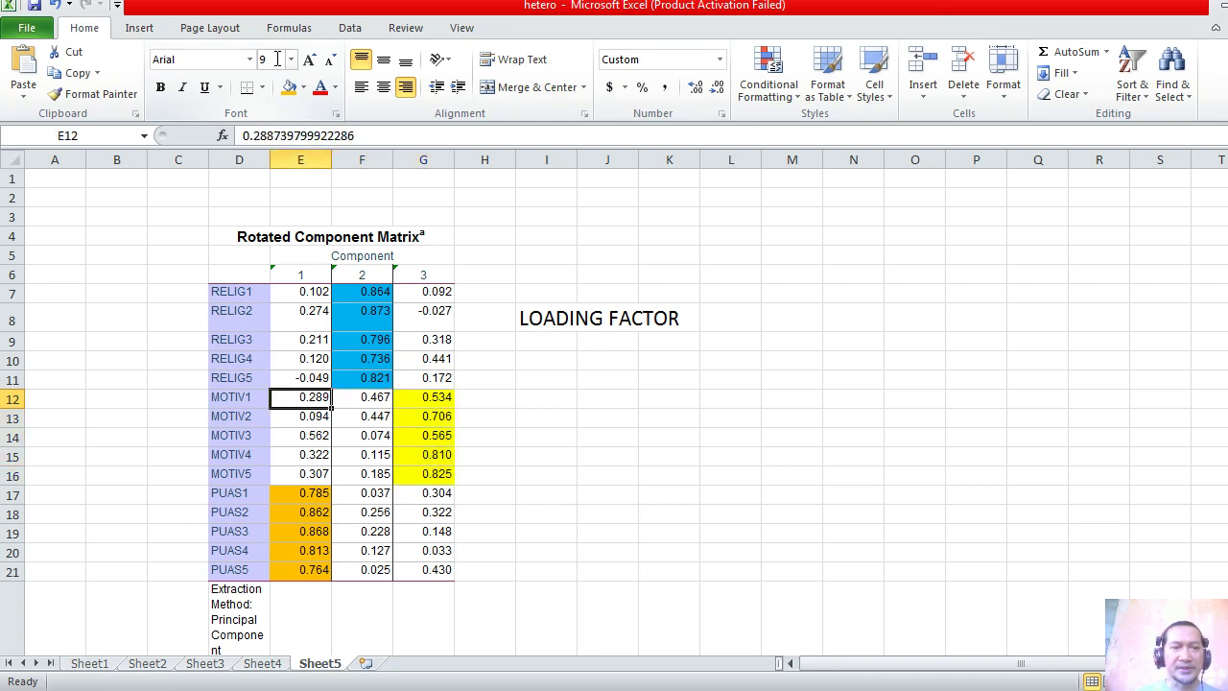
pyautogui.press('Left')
pyautogui.press('Down')
pyautogui.press('Down')
pyautogui.press('Down')
pyautogui.press('Down')
pyautogui.press('Right')
pyautogui.press('Right')
pyautogui.press('Right')
pyautogui.press('Up')
pyautogui.press('Up')
pyautogui.press('Up')
pyautogui.press('Up')
pyautogui.hotkey('shift', 'Down')
pyautogui.hotkey('shift', 'Down')
pyautogui.hotkey('shift', 'Down')
pyautogui.hotkey('shift', 'Down')
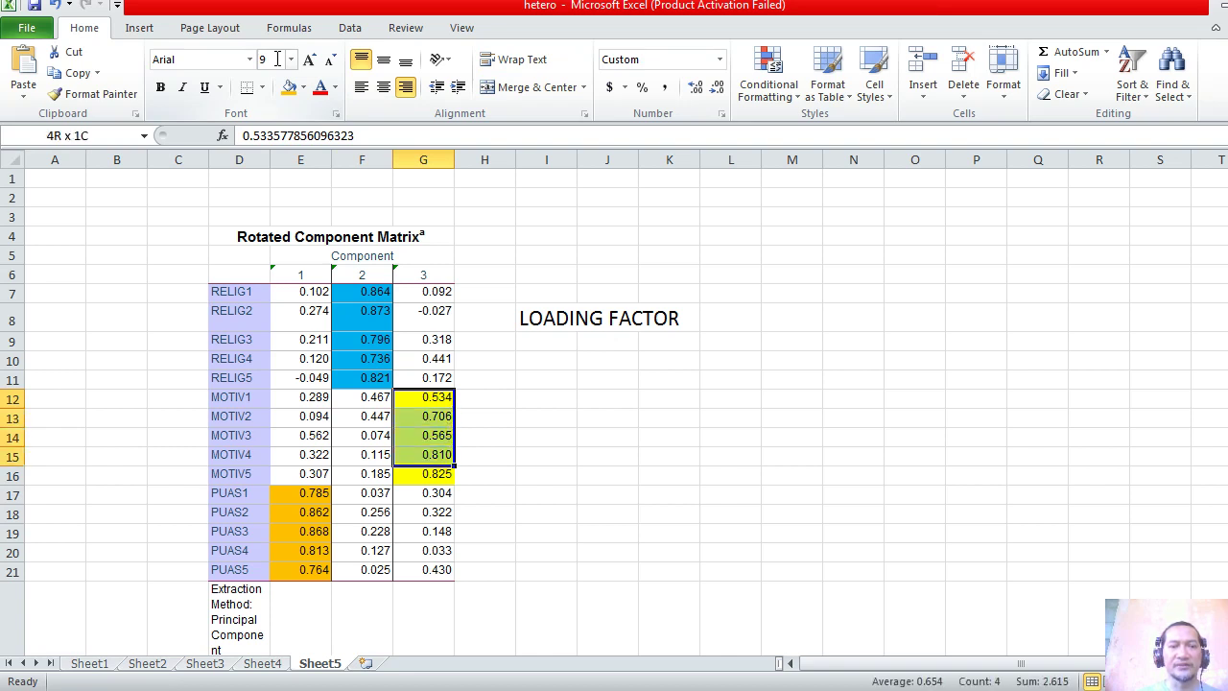
# - Enter the note "> 0,50 VALID" in cell H12 beside the MOTIV1 loading
pyautogui.press('Right')
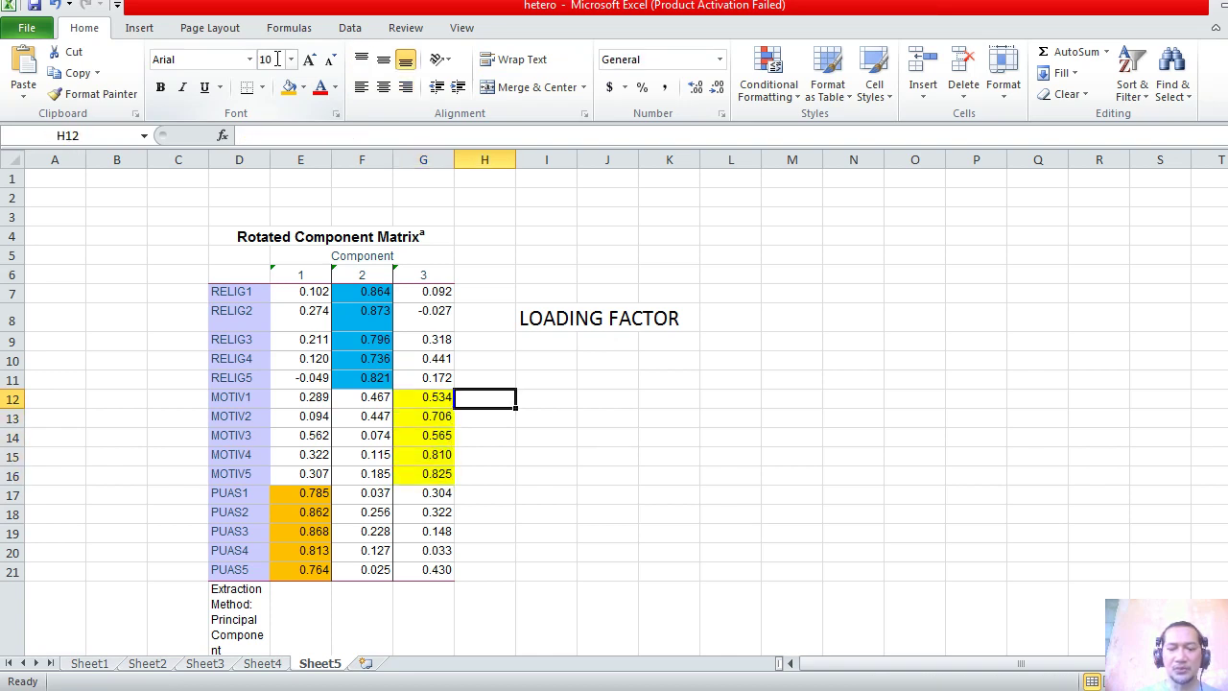
pyautogui.write('> 0,50 VALID')
pyautogui.press('Return')
pyautogui.press('Up')
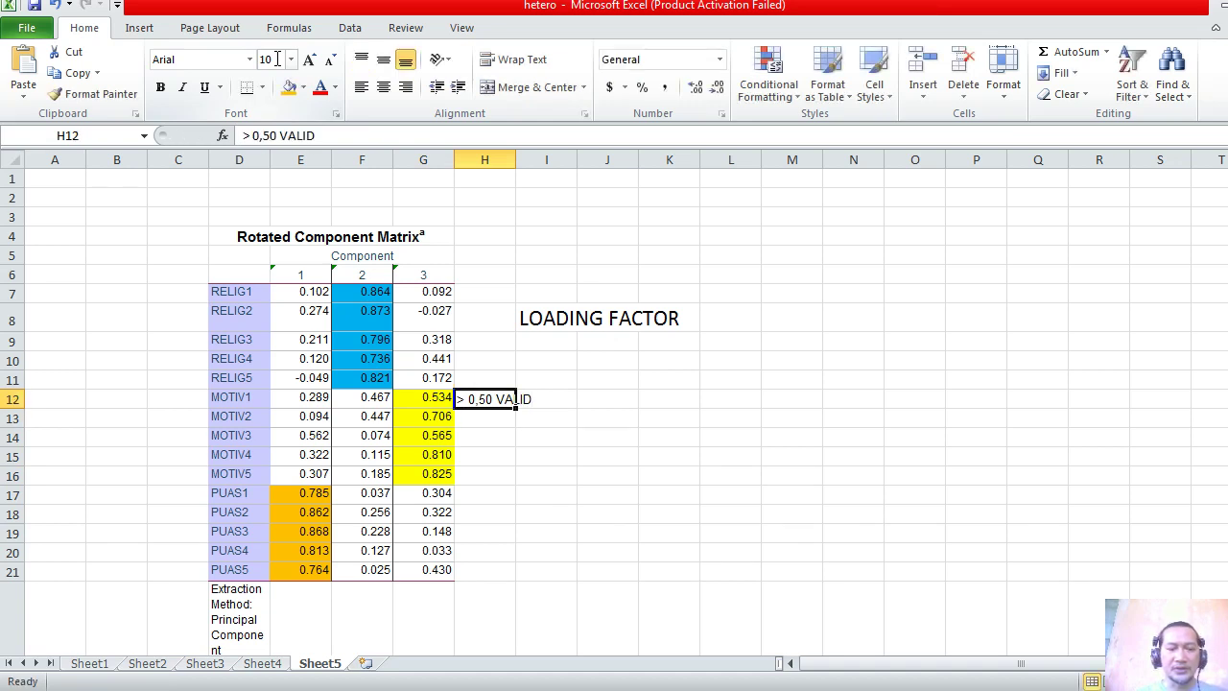
# - Copy the validity note from H12 to cells H13 to H16 beside the MOTIV2 to MOTIV5 loadings
pyautogui.hotkey('ctrl', 'c')
pyautogui.press('Down')
pyautogui.hotkey('ctrl', 'v')
pyautogui.press('Down')
pyautogui.hotkey('ctrl', 'v')
pyautogui.press('Down')
pyautogui.hotkey('ctrl', 'v')
pyautogui.press('Down')
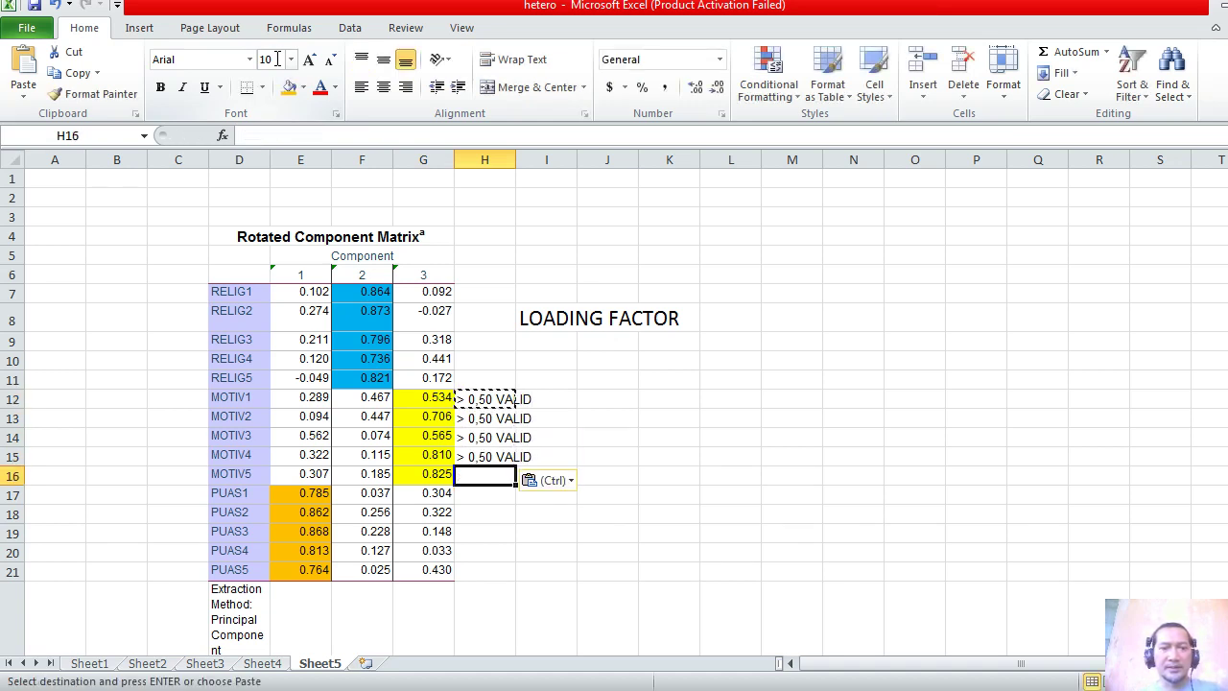
pyautogui.hotkey('ctrl', 'v')
pyautogui.press('Escape')
# - Examine the PUAS1 to PUAS5 items and their highlighted loadings under component 1
pyautogui.press('Left')
pyautogui.press('Left')
pyautogui.press('Left')
pyautogui.press('Down')
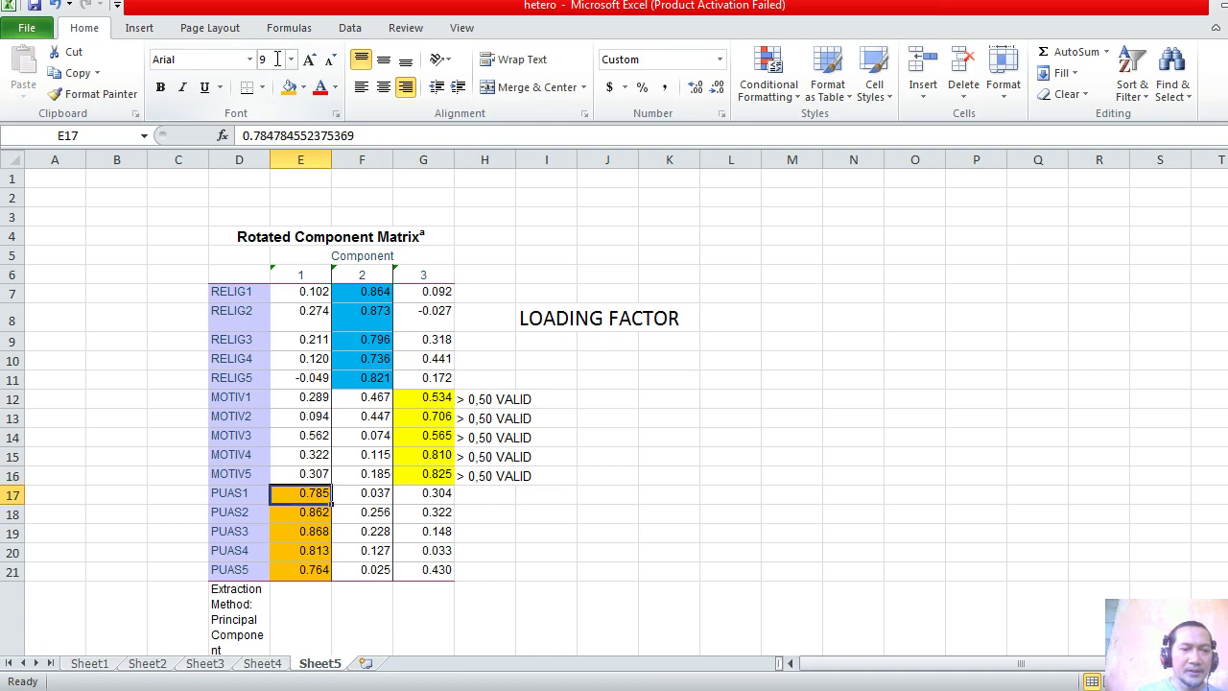
pyautogui.press('Left')
pyautogui.press('Right')
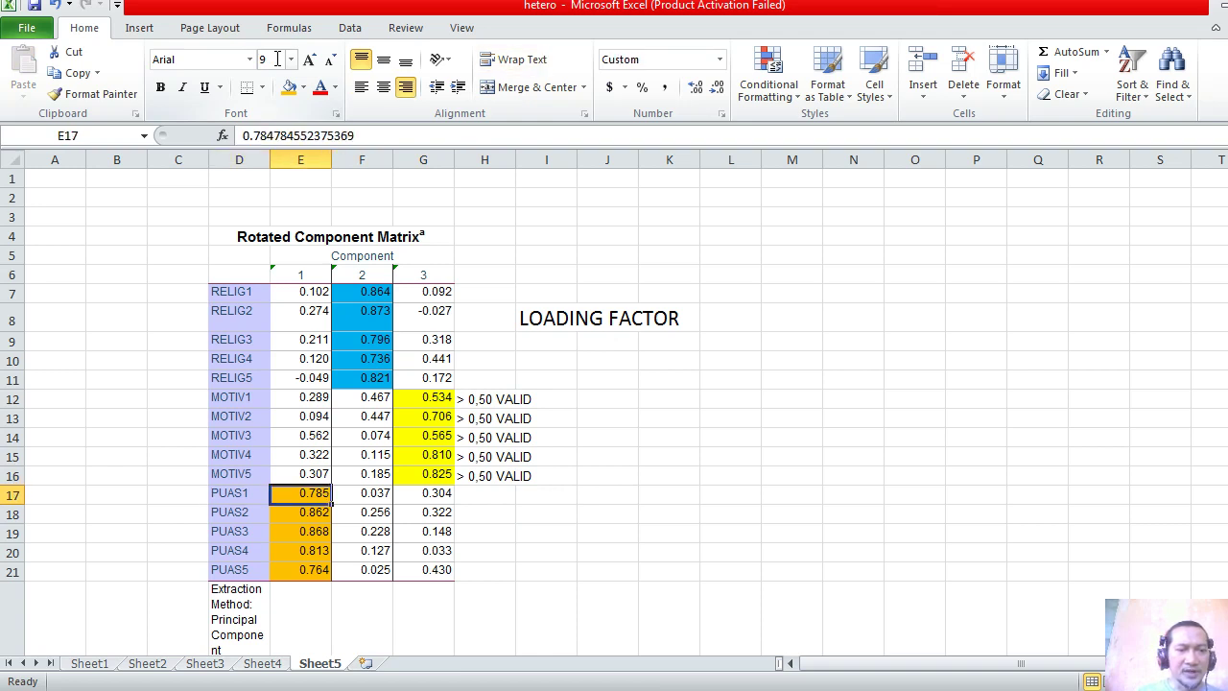
pyautogui.press('Left')
pyautogui.press('Right')
pyautogui.press('Left')
pyautogui.press('Right')
pyautogui.press('Left')
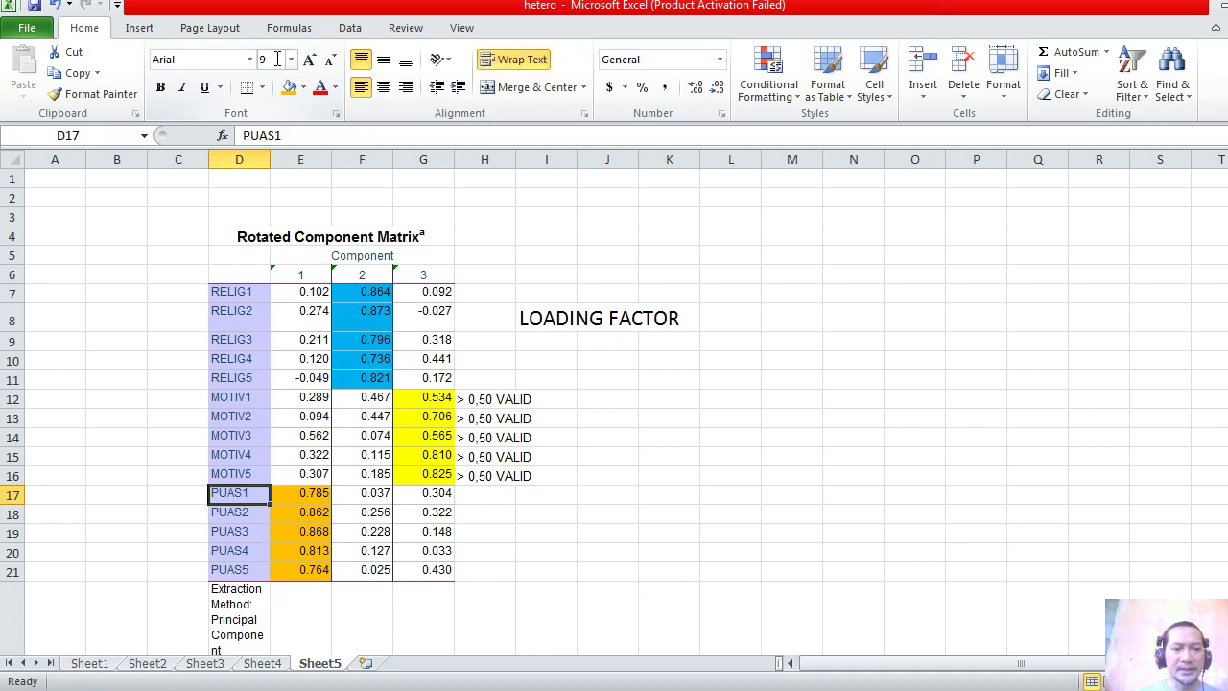
pyautogui.press('Down')
pyautogui.press('Down')
pyautogui.press('Down')
pyautogui.press('Down')
pyautogui.press('Right')
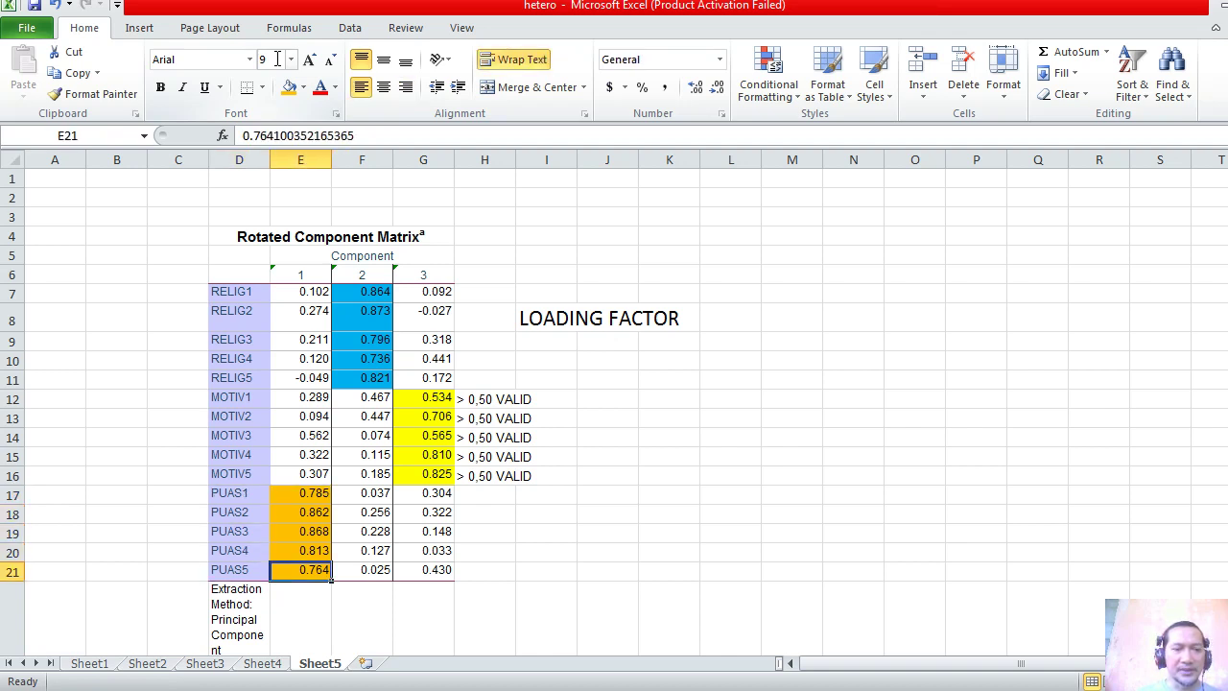
pyautogui.press('Up')
pyautogui.press('Up')
pyautogui.press('Up')
pyautogui.press('Up')
pyautogui.press('Up')
pyautogui.press('Up')
pyautogui.press('Down')
pyautogui.press('Down')
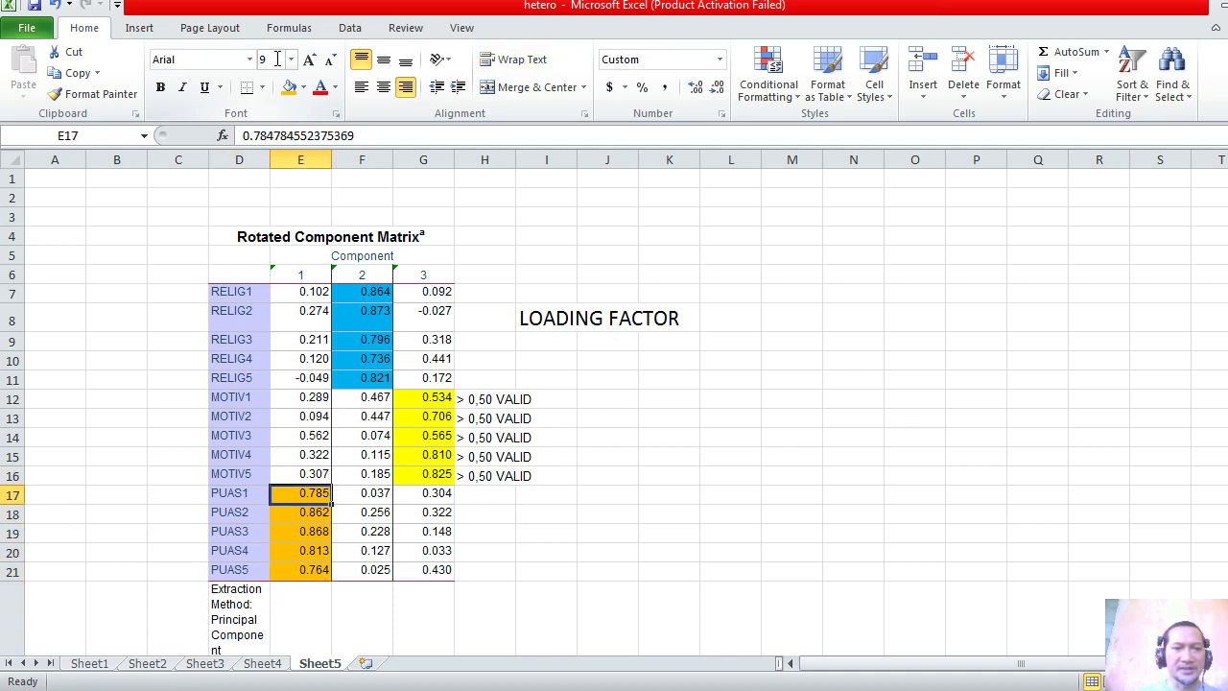
pyautogui.click(306, 276)
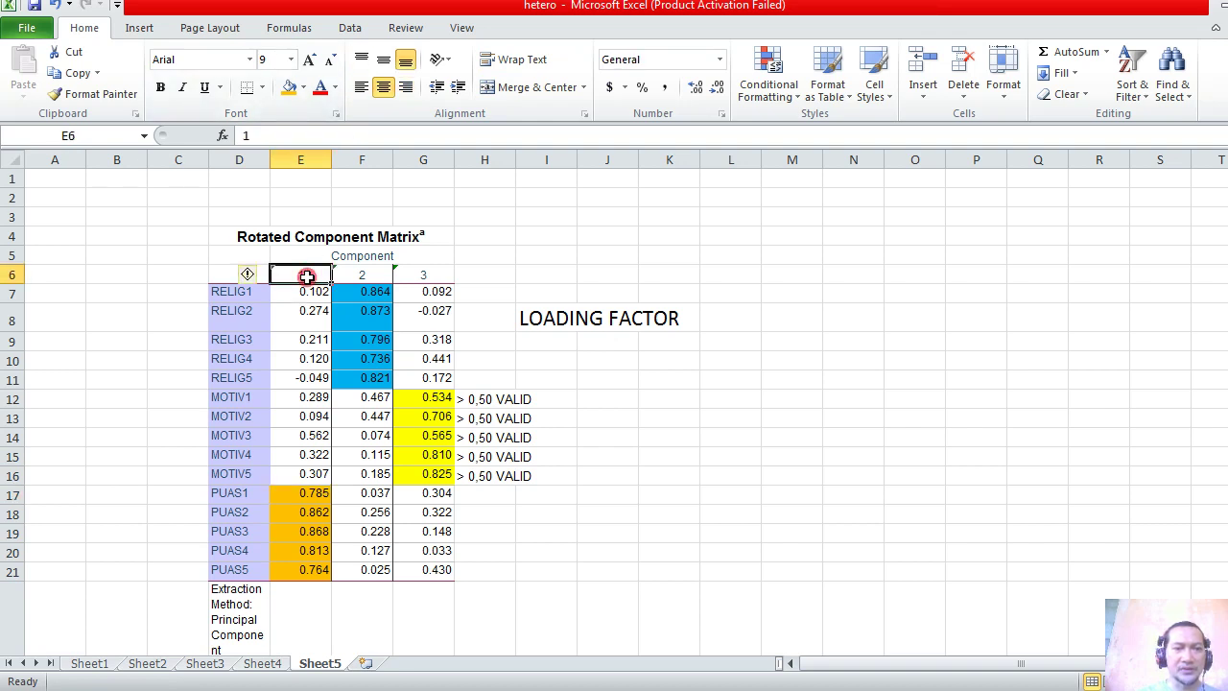
pyautogui.click(315, 493)
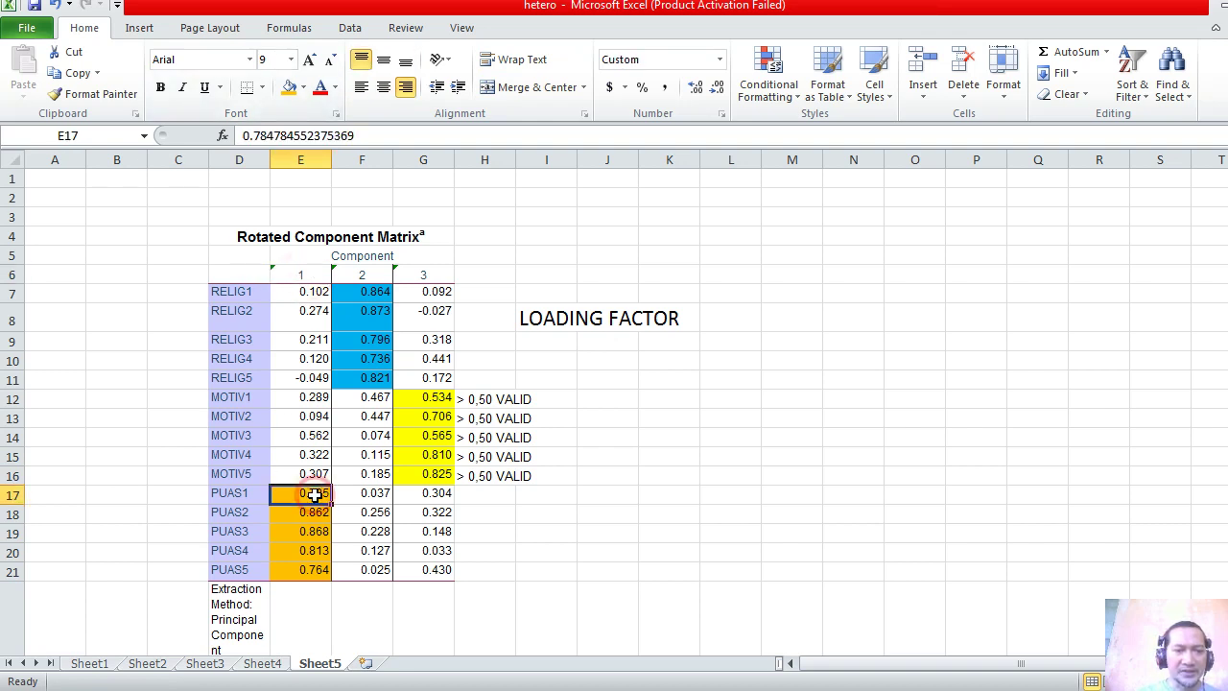
pyautogui.press('Left')
pyautogui.click(315, 493)
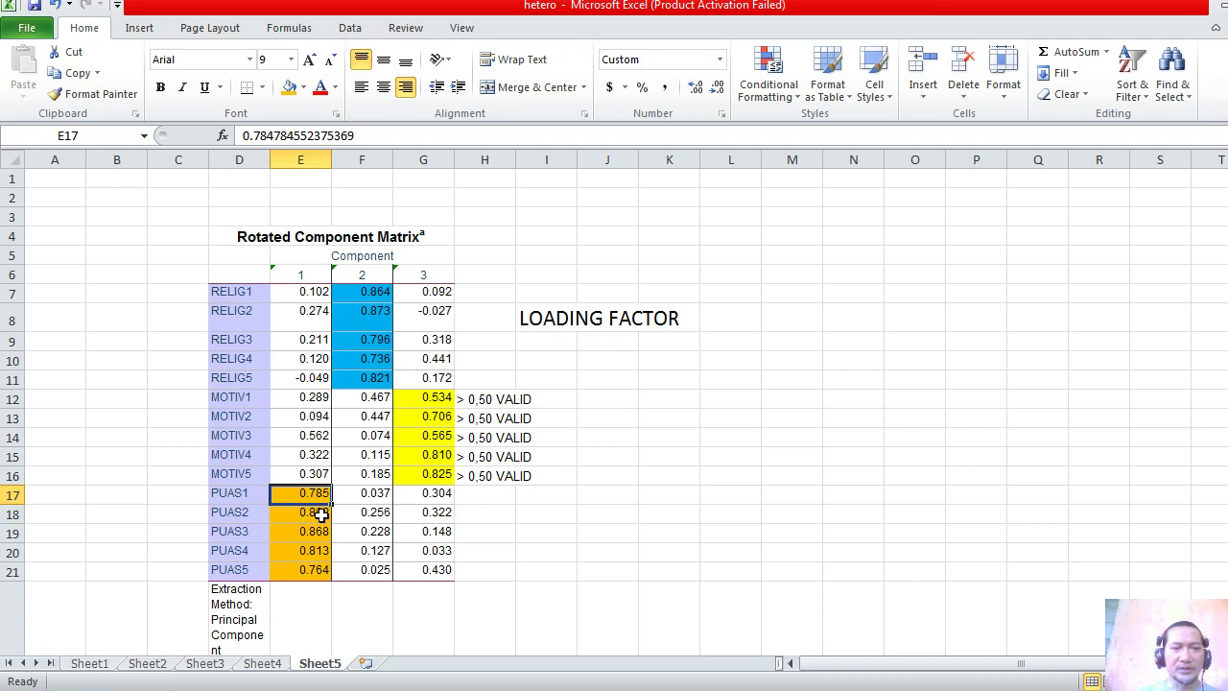
pyautogui.press('Down')
pyautogui.press('Down')
pyautogui.press('Down')
pyautogui.press('Down')
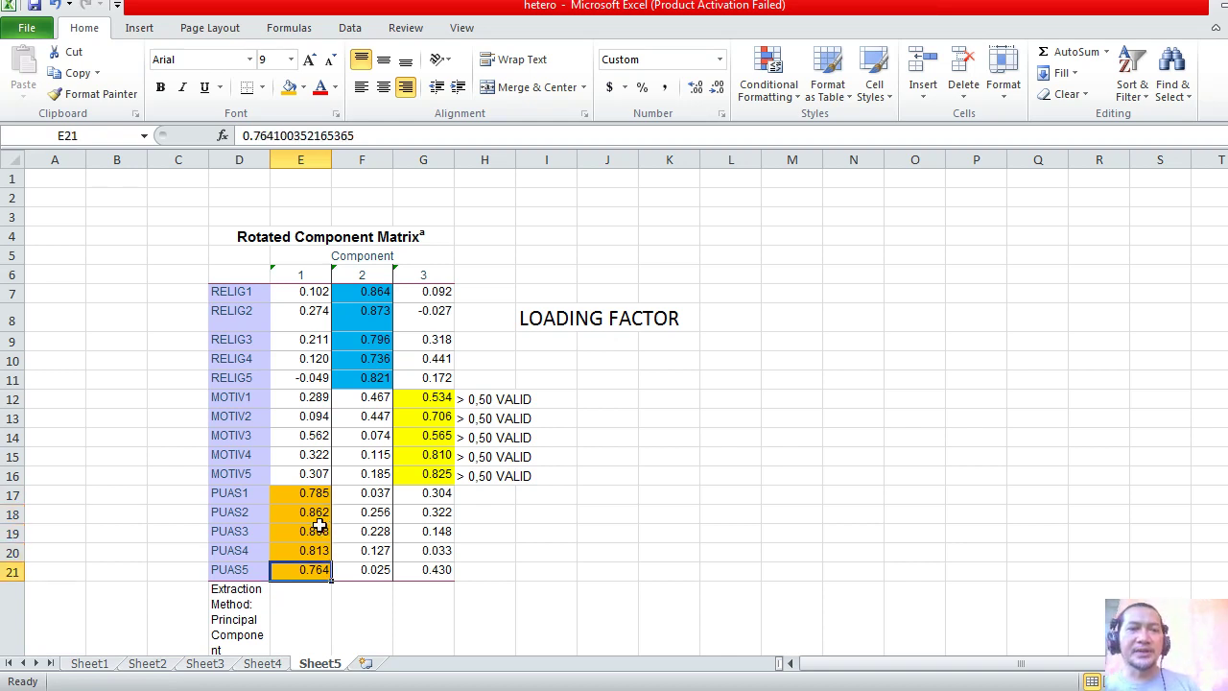
# - Review the rotated component matrix from the PUAS5 row back up to RELIG1
pyautogui.press('Up')
pyautogui.press('Up')
pyautogui.press('Up')
pyautogui.press('Up')
pyautogui.press('Up')
pyautogui.press('Up')
pyautogui.press('Up')
pyautogui.press('Up')
pyautogui.press('Up')
pyautogui.press('Up')
pyautogui.press('Up')
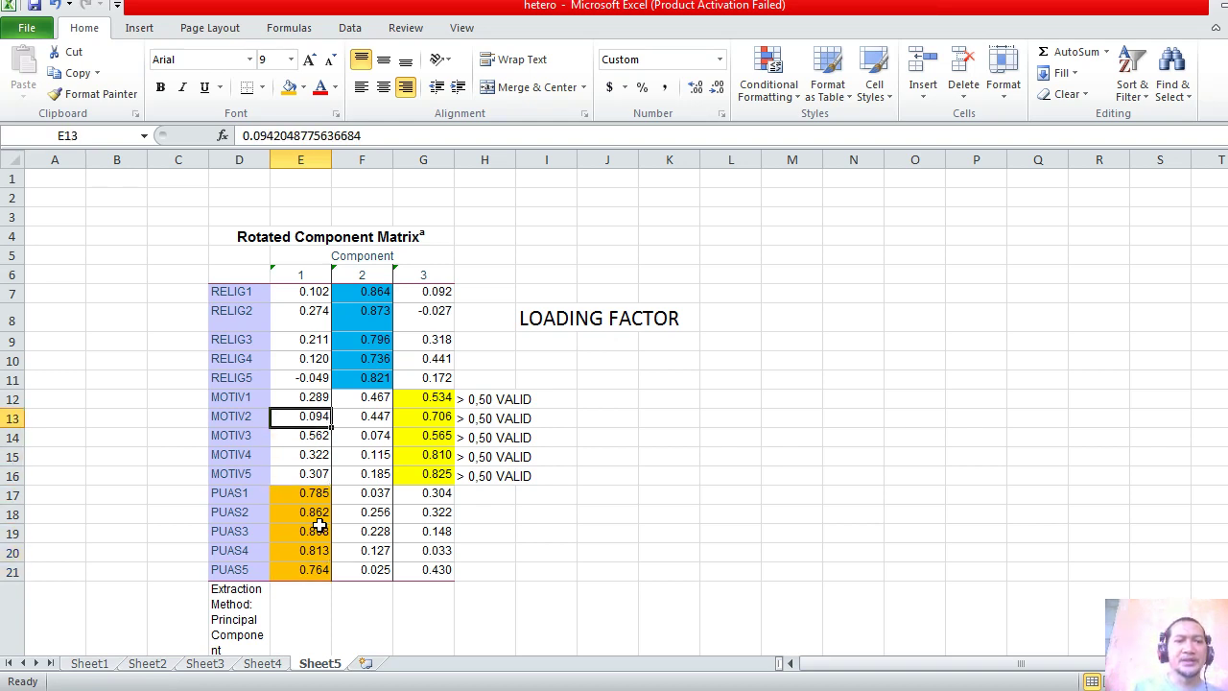
pyautogui.press('Up')
pyautogui.press('Up')
pyautogui.press('Up')
pyautogui.press('Left')
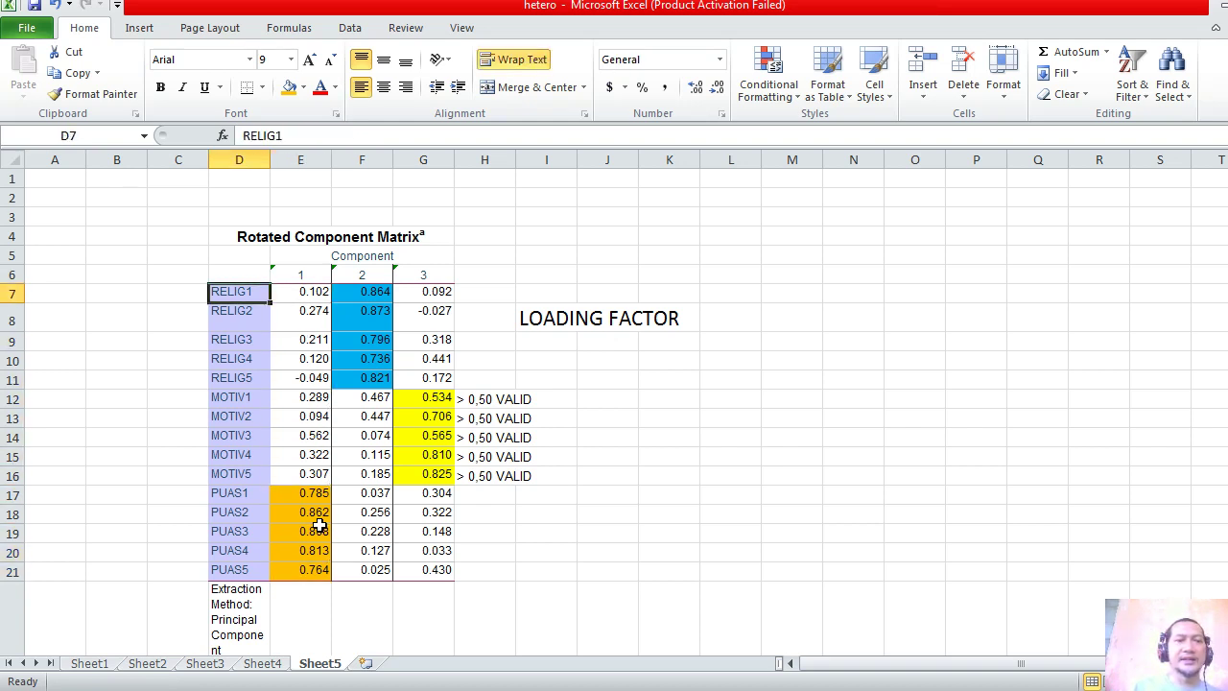
pyautogui.press('Left')
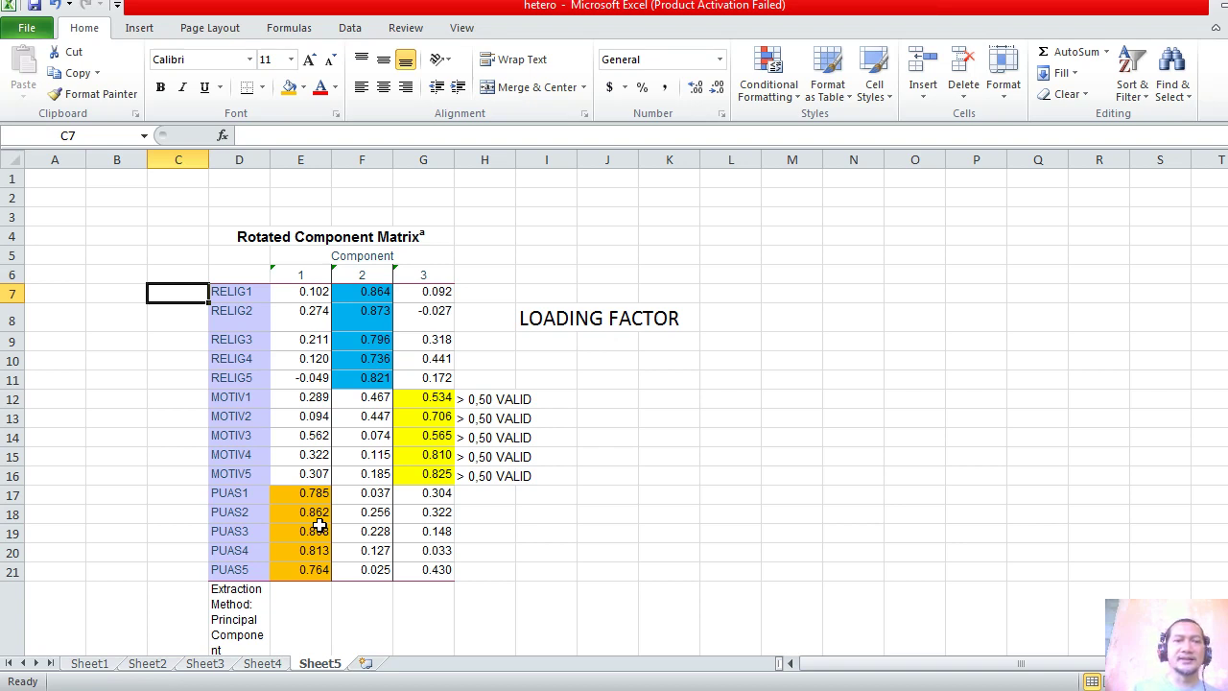
# - Examine the RELIG1 to RELIG5 items and their highlighted loadings under component 2
pyautogui.press('Right')
pyautogui.press('Right')
pyautogui.press('Right')
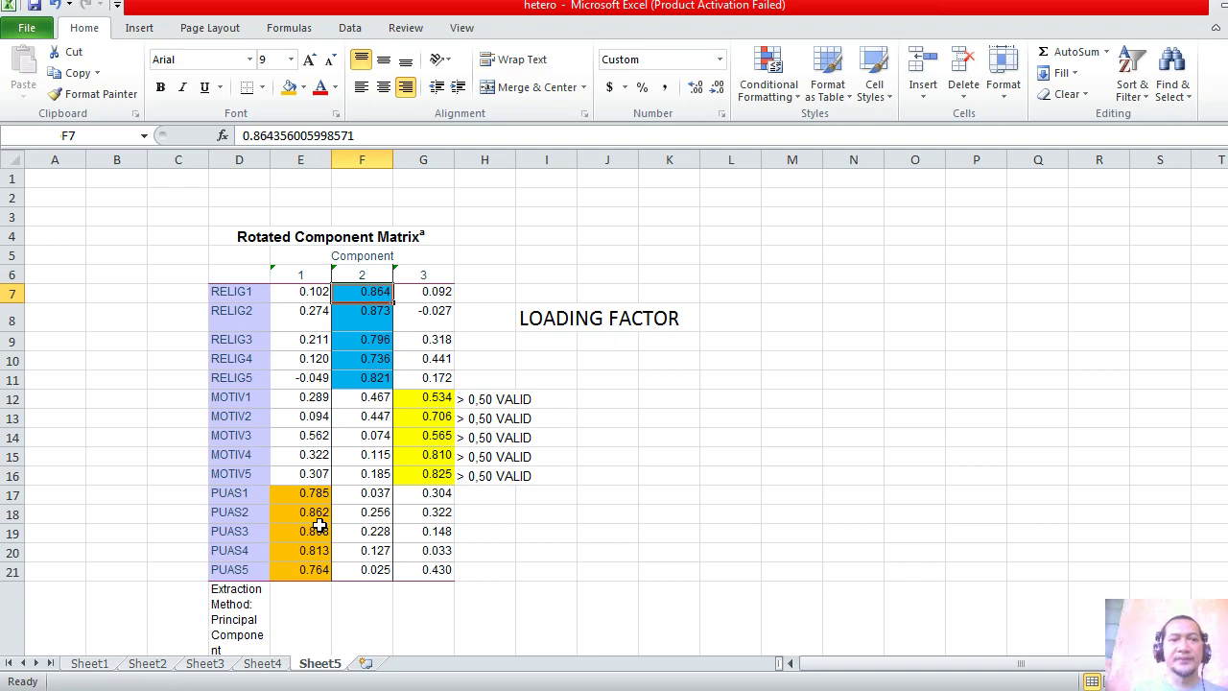
pyautogui.press('Left')
pyautogui.press('Left')
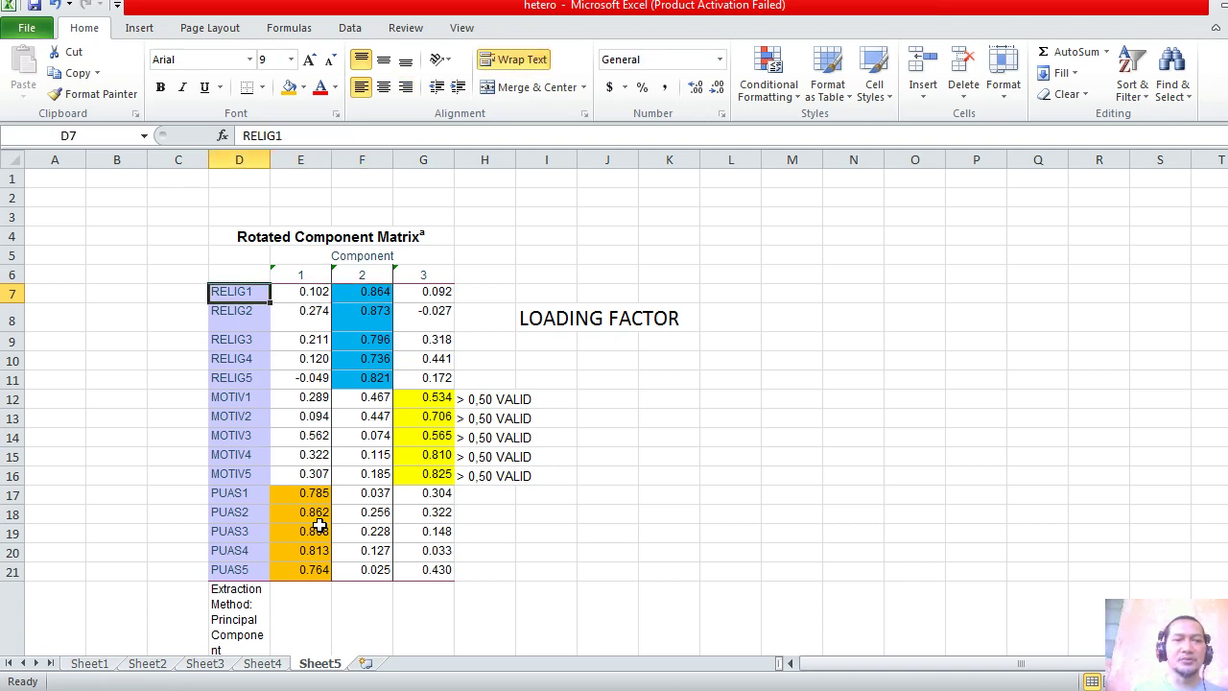
pyautogui.press('Right')
pyautogui.press('Right')
pyautogui.press('Down')
pyautogui.press('Down')
pyautogui.press('Down')
pyautogui.press('Down')
# - Compare the highlighted MOTIV loadings under component 3 with the highlighted PUAS loadings under component 1
pyautogui.press('Right')
pyautogui.press('Down')
pyautogui.press('Down')
pyautogui.press('Down')
pyautogui.press('Down')
pyautogui.press('Down')
pyautogui.press('Down')
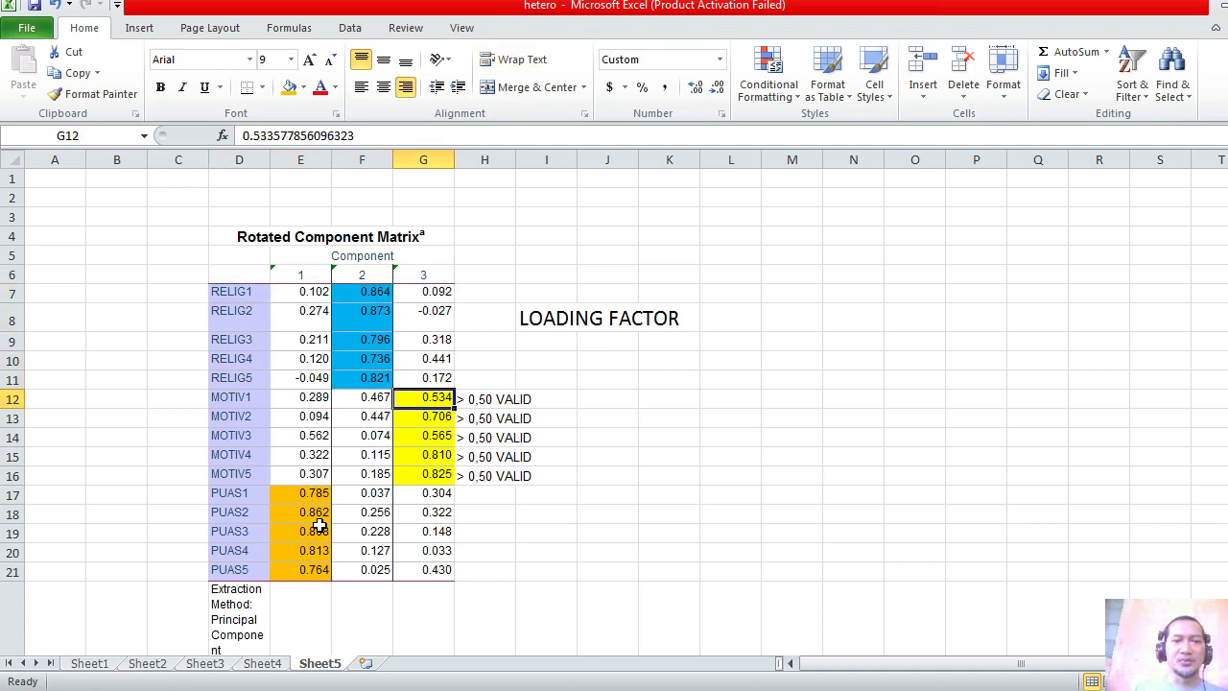
pyautogui.press('Left')
pyautogui.press('Left')
pyautogui.press('Down')
pyautogui.press('Down')
pyautogui.press('Down')
pyautogui.press('Down')
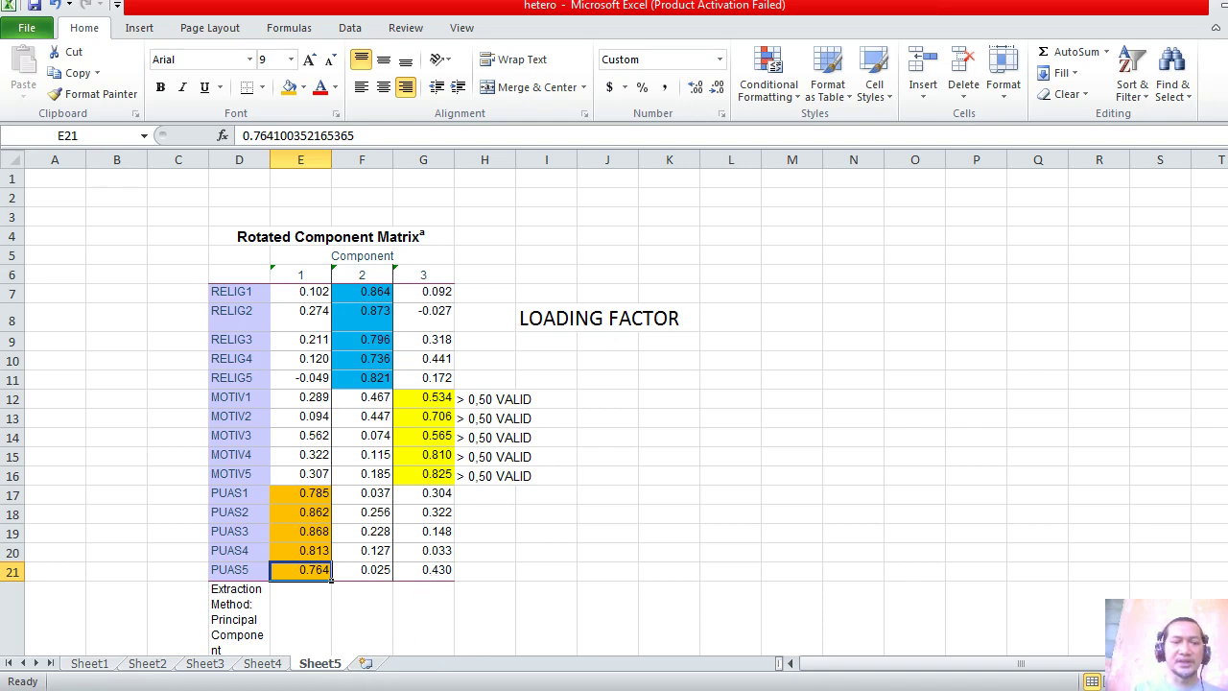
# - Switch to the SPSS output viewer and check the original Rotated Component Matrix table
pyautogui.click(264, 690)
pyautogui.click(253, 667)
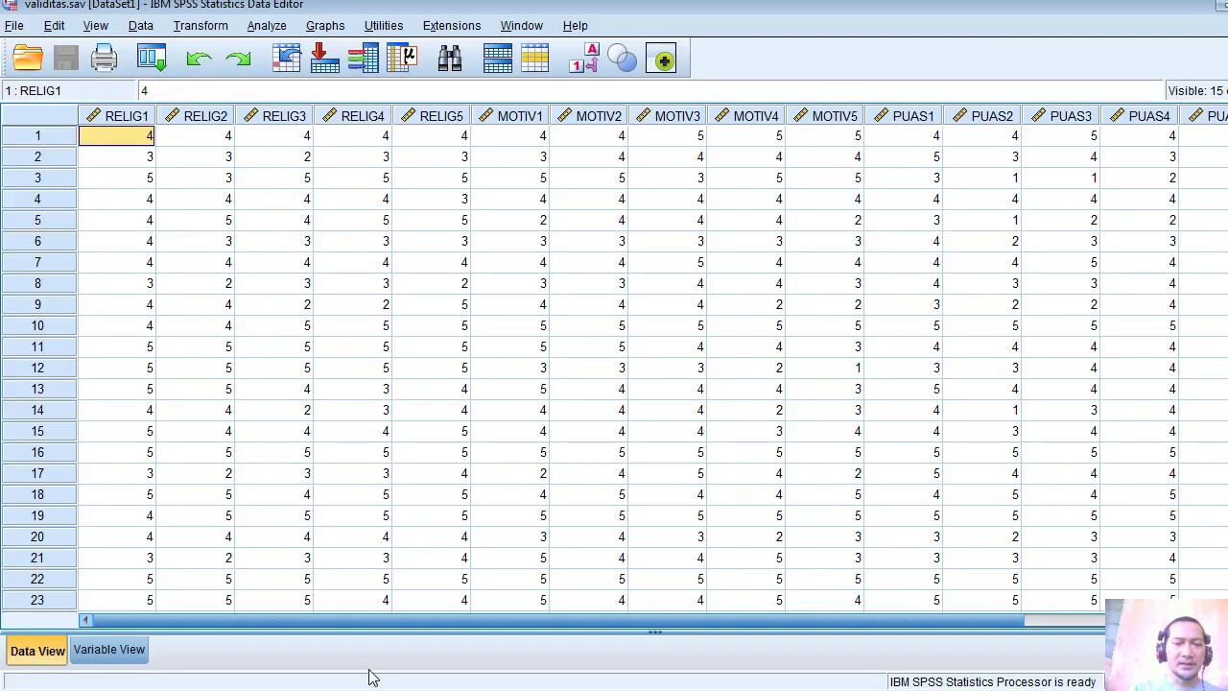
pyautogui.click(264, 690)
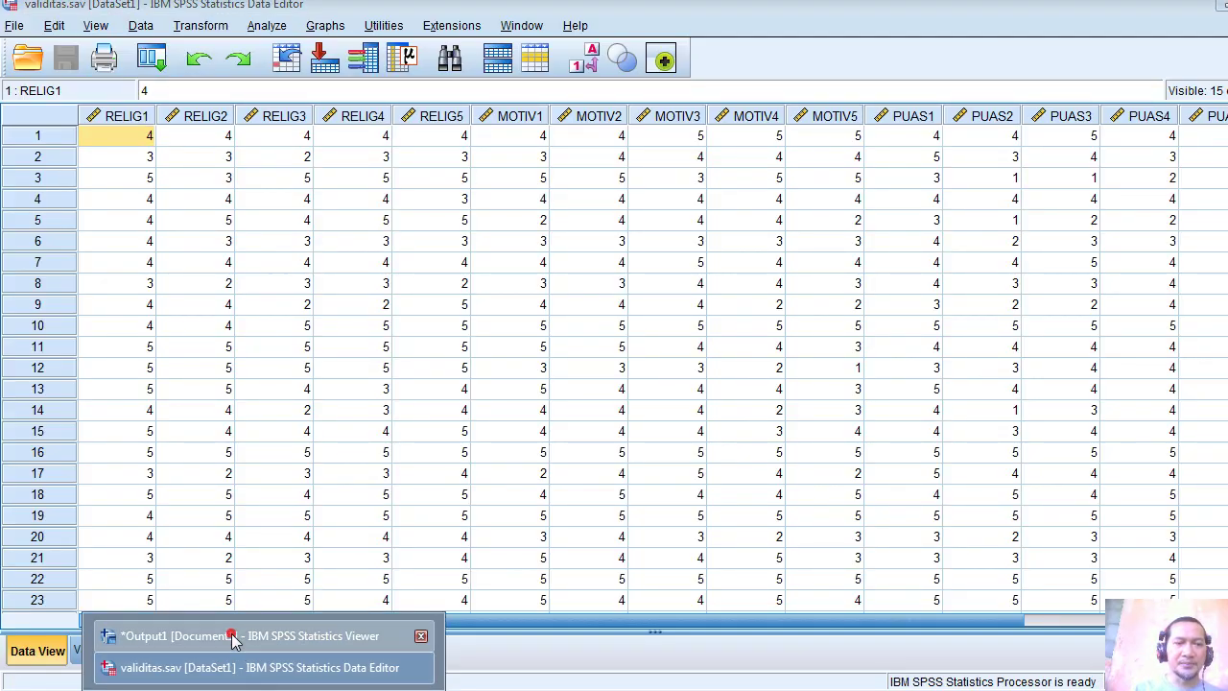
pyautogui.click(247, 635)
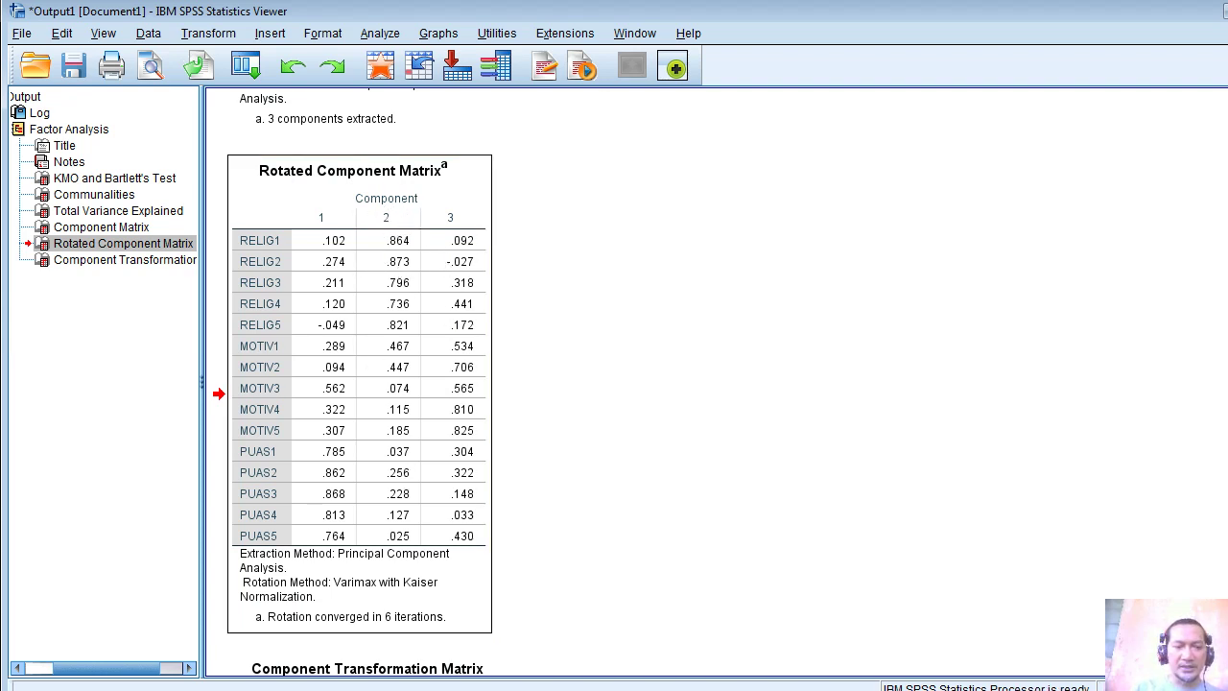
# - Return to the Excel sheet and review the item labels from PUAS5 up to RELIG1, then back down to RELIG5
pyautogui.click(297, 638)
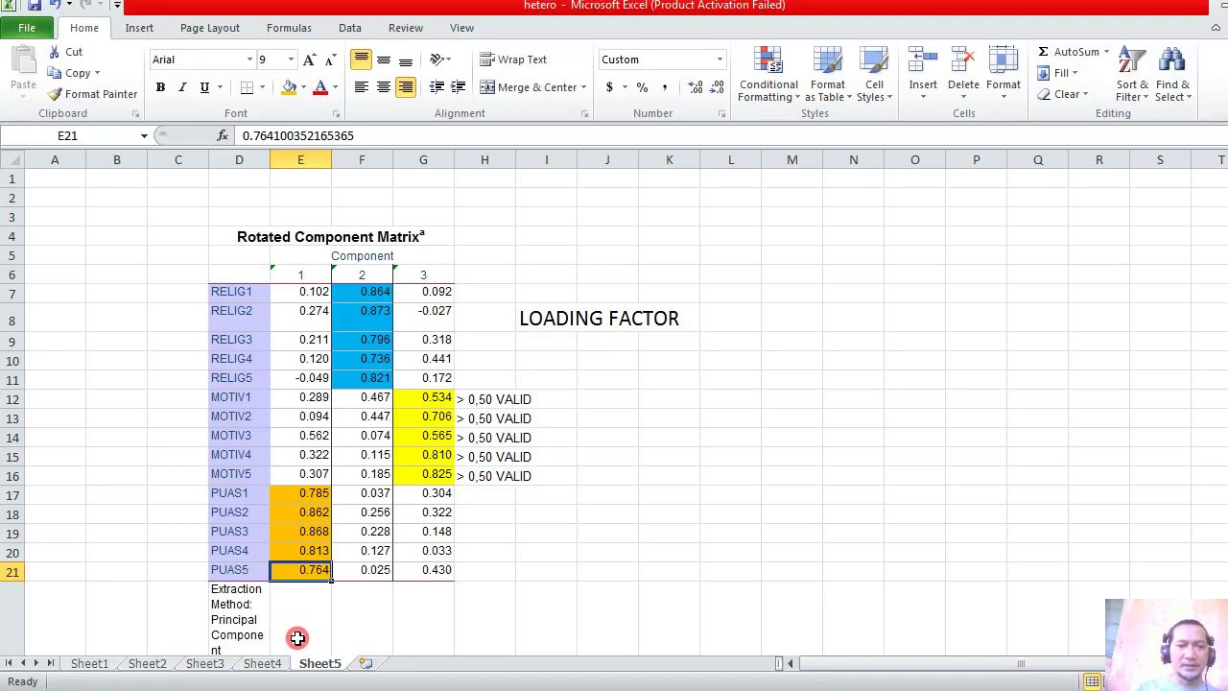
pyautogui.press('Left')
pyautogui.press('Up')
pyautogui.press('Up')
pyautogui.press('Up')
pyautogui.press('Up')
pyautogui.press('Up')
pyautogui.press('Up')
pyautogui.press('Up')
pyautogui.press('Up')
pyautogui.press('Up')
pyautogui.press('Up')
pyautogui.press('Up')
pyautogui.press('Up')
pyautogui.press('Up')
pyautogui.press('Up')
pyautogui.press('Down')
pyautogui.press('Down')
pyautogui.press('Down')
pyautogui.press('Down')
pyautogui.press('Right')
pyautogui.press('Right')
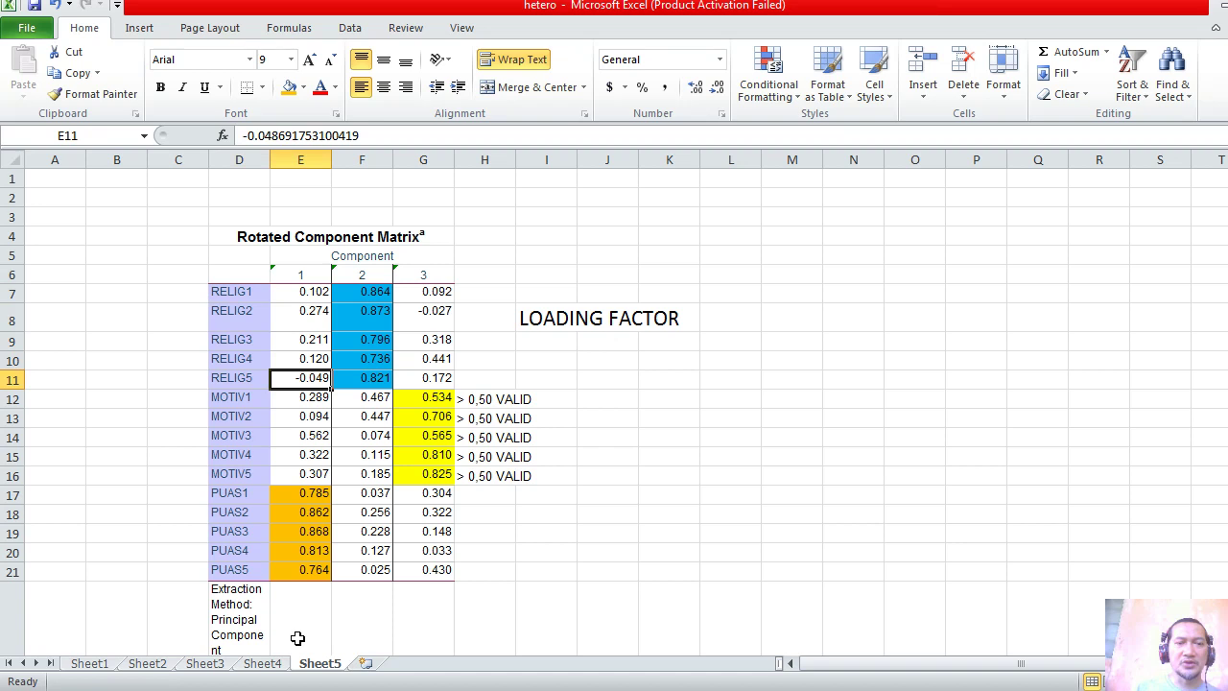
# - Review the component 2 loadings in cells F7 to F11 for the RELIG items
pyautogui.press('Up')
pyautogui.press('Up')
pyautogui.press('Up')
pyautogui.press('Up')
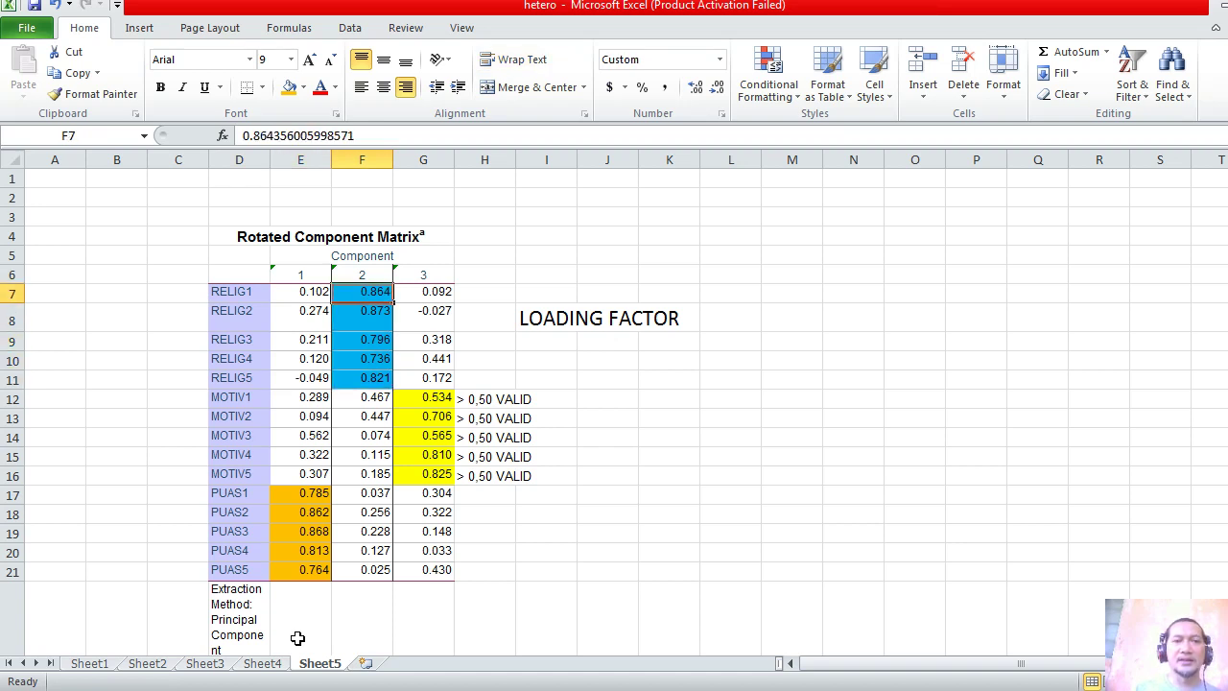
pyautogui.press('Down')
pyautogui.press('Down')
pyautogui.press('Down')
pyautogui.press('Down')
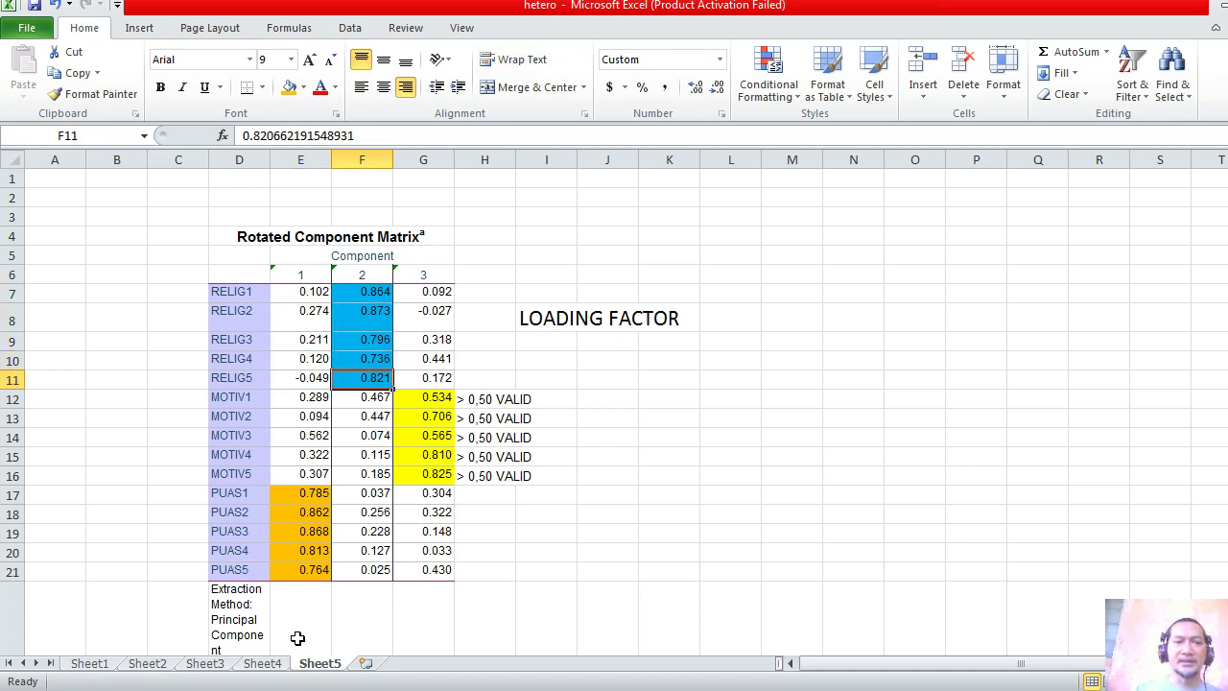
# - Compare the loadings around the RELIG5 row across the components with those in the MOTIV1 row
pyautogui.press('Right')
pyautogui.press('Left')
pyautogui.press('Left')
pyautogui.press('Up')
pyautogui.press('Up')
pyautogui.press('Down')
pyautogui.press('Down')
pyautogui.press('Down')
pyautogui.press('Left')
pyautogui.press('Right')
pyautogui.press('Right')
pyautogui.press('Right')
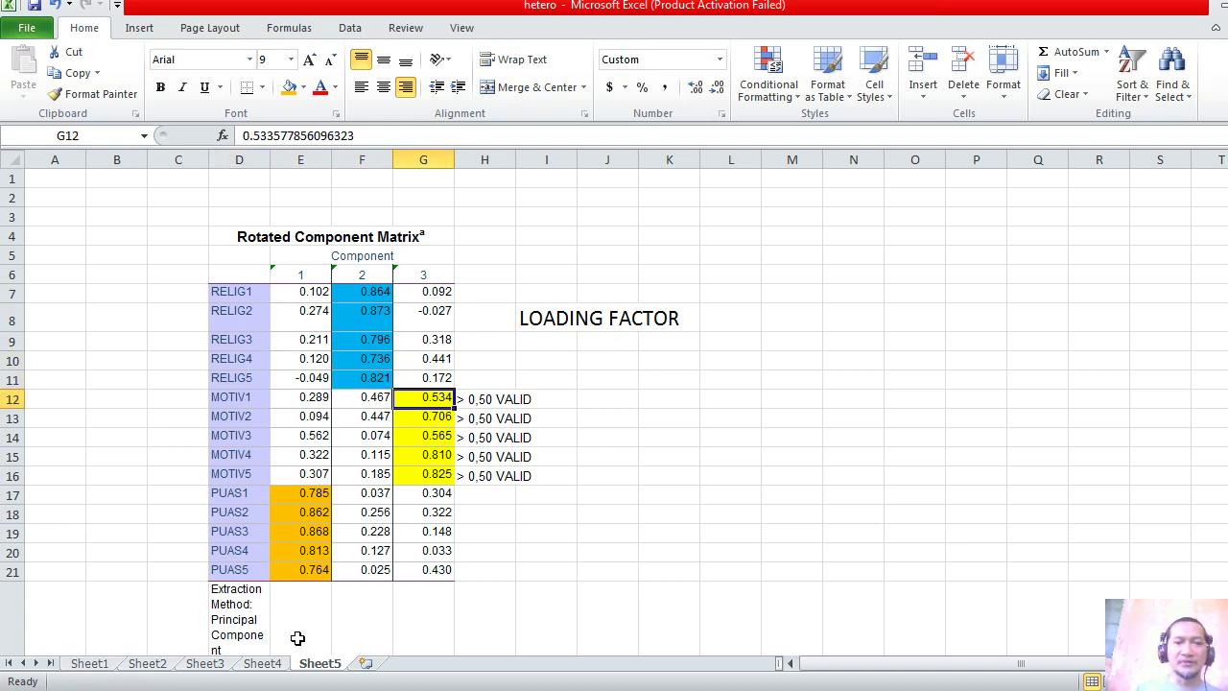
# - Examine the component 3 column from the RELIG1 row down to the highlighted MOTIV4 loading
pyautogui.press('Up')
pyautogui.press('Up')
pyautogui.press('Up')
pyautogui.press('Up')
pyautogui.press('Up')
pyautogui.press('Down')
pyautogui.press('Down')
pyautogui.press('Down')
pyautogui.press('Down')
pyautogui.press('Down')
pyautogui.press('Down')
pyautogui.press('Down')
pyautogui.press('Down')
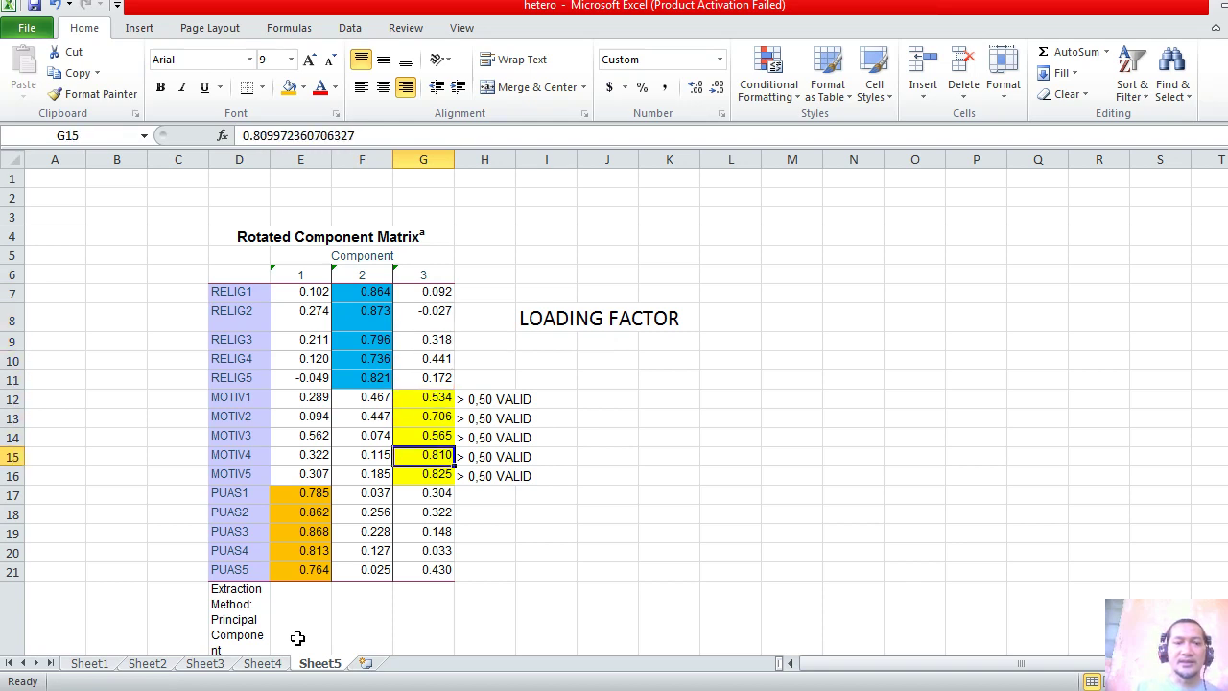
# - Switch to the PowerPoint slide show on validity testing with the factor analysis method
pyautogui.hotkey('alt', 'Tab')
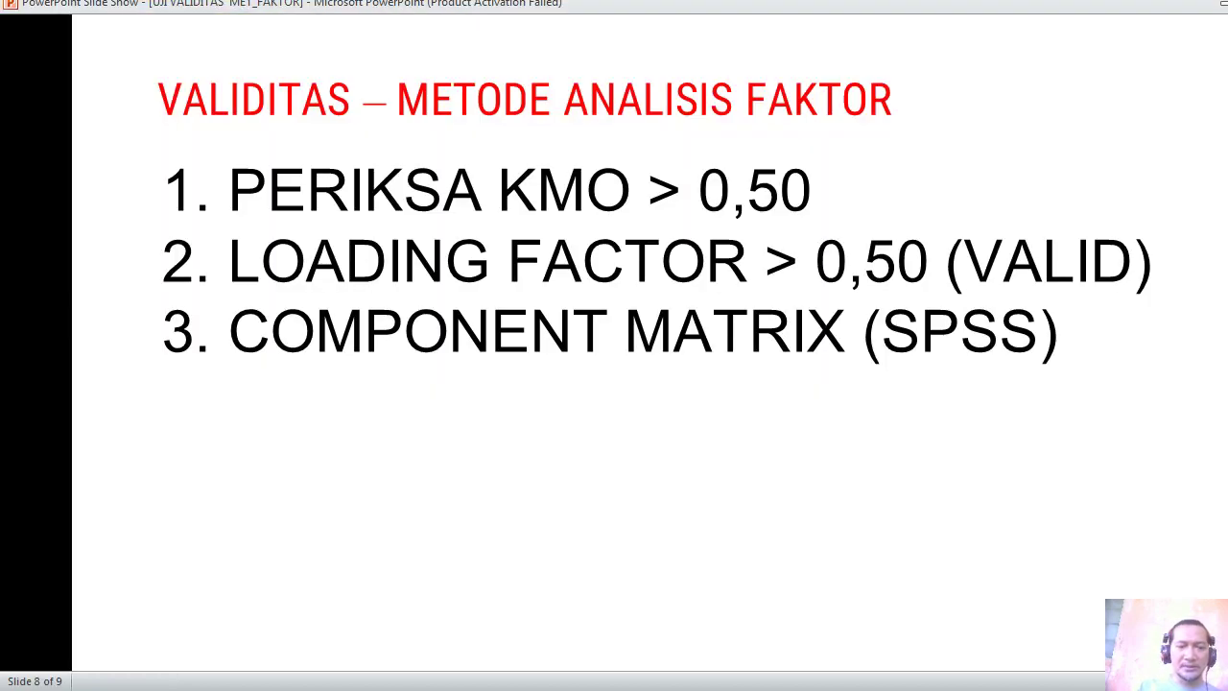